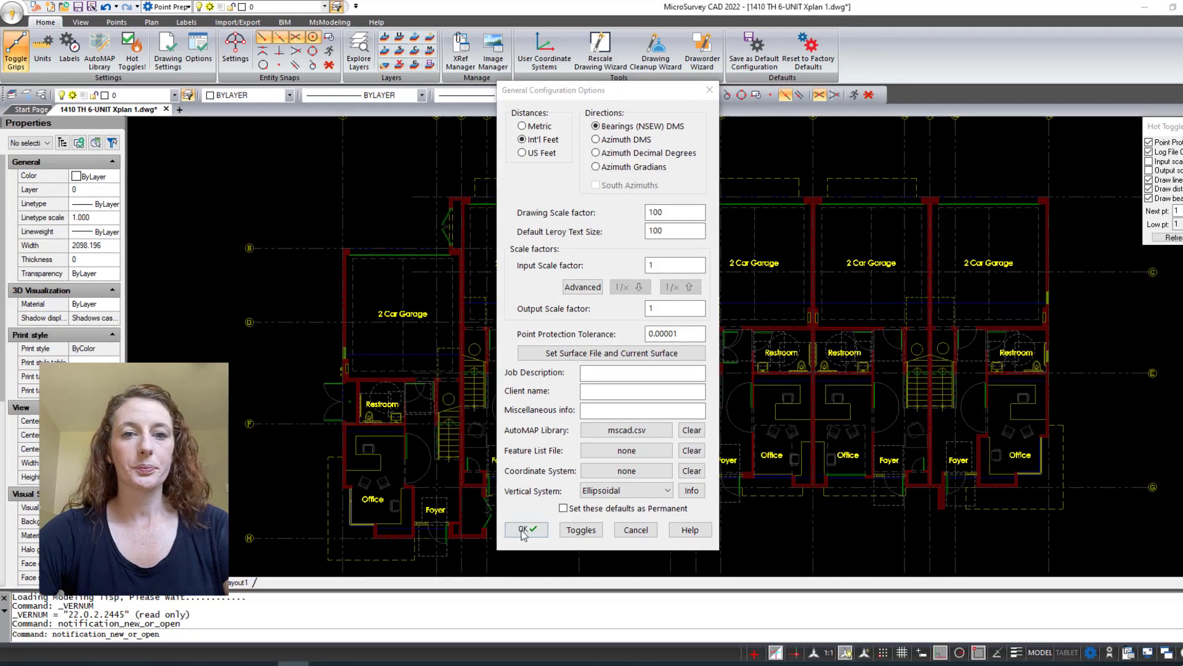
Accept the general configuration options and look over the garages, offices and foyers of the six-unit floor plan.
{"action": "left_click", "coordinate": [511, 531]}
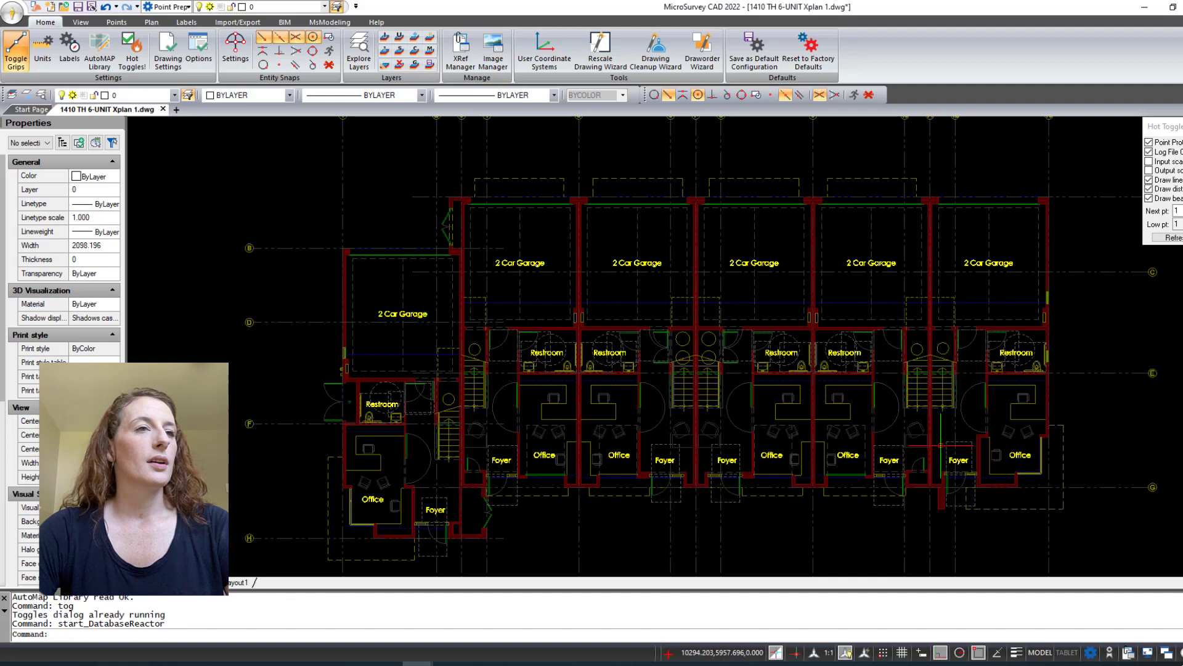
{"action": "middle_click_drag", "start_coordinate": [616, 400], "coordinate": [635, 313]}
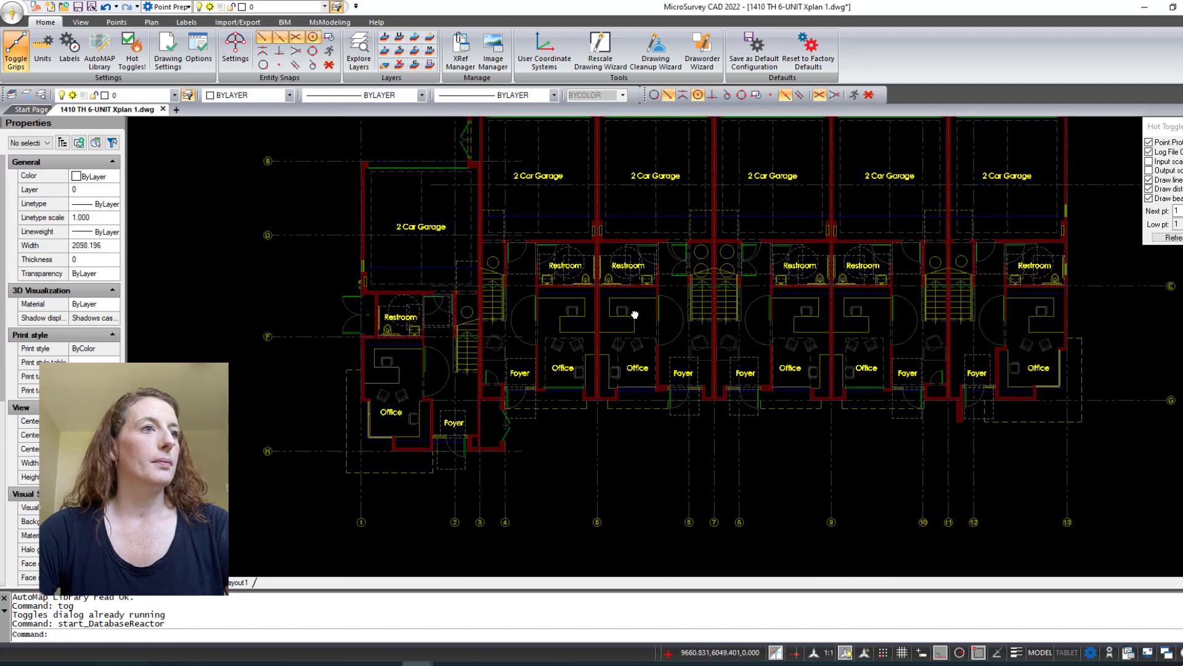
{"action": "scroll", "coordinate": [583, 364], "scroll_direction": "up", "scroll_amount": 2}
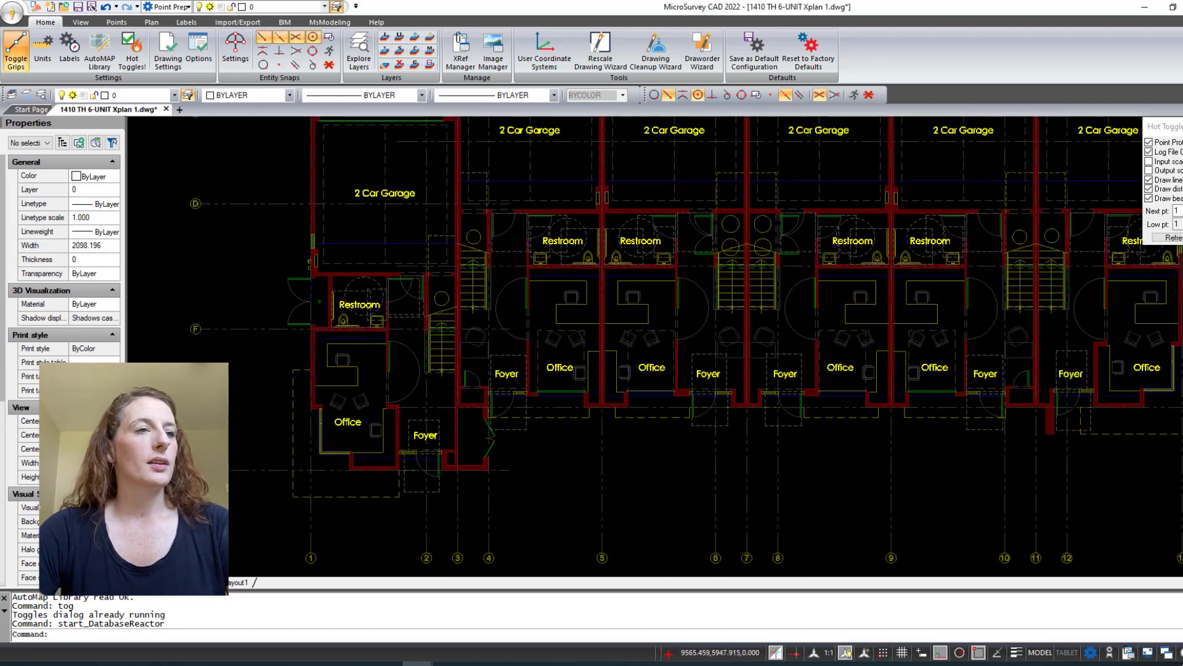
{"action": "scroll", "coordinate": [582, 365], "scroll_direction": "up", "scroll_amount": 1}
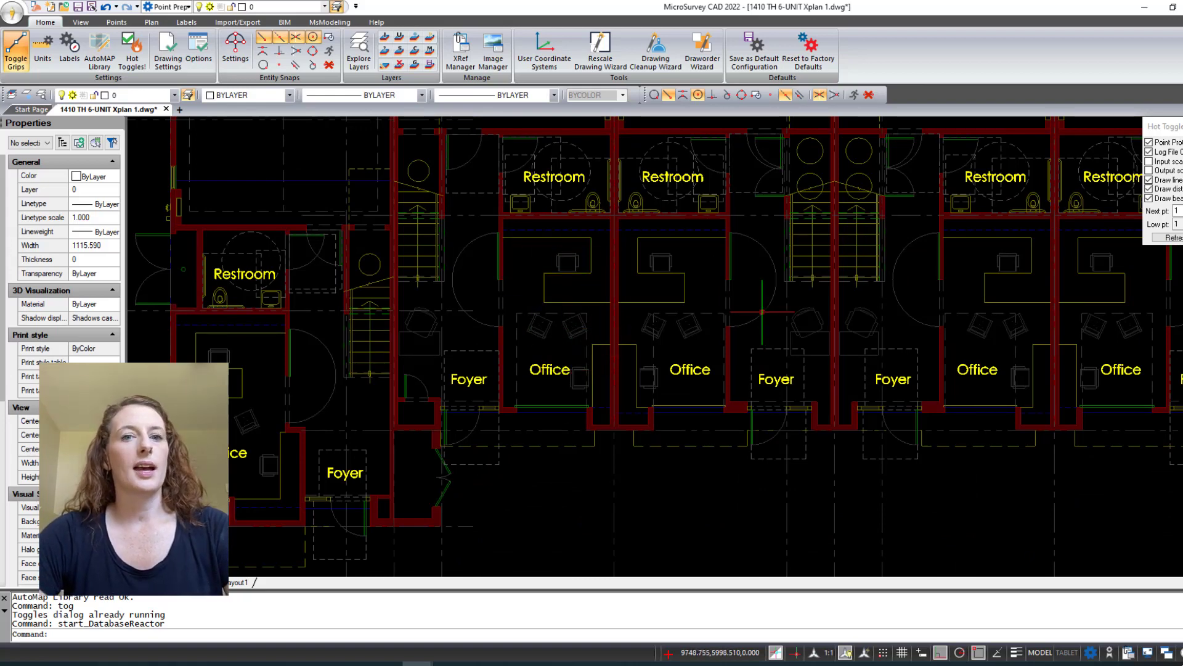
{"action": "scroll", "coordinate": [763, 313], "scroll_direction": "down", "scroll_amount": 1}
{"action": "mouse_move", "coordinate": [905, 306]}
{"action": "middle_mouse_down"}
{"action": "mouse_move", "coordinate": [682, 349]}
{"action": "mouse_move", "coordinate": [620, 383]}
{"action": "middle_mouse_up"}
{"action": "middle_click_drag", "start_coordinate": [856, 269], "coordinate": [893, 335]}
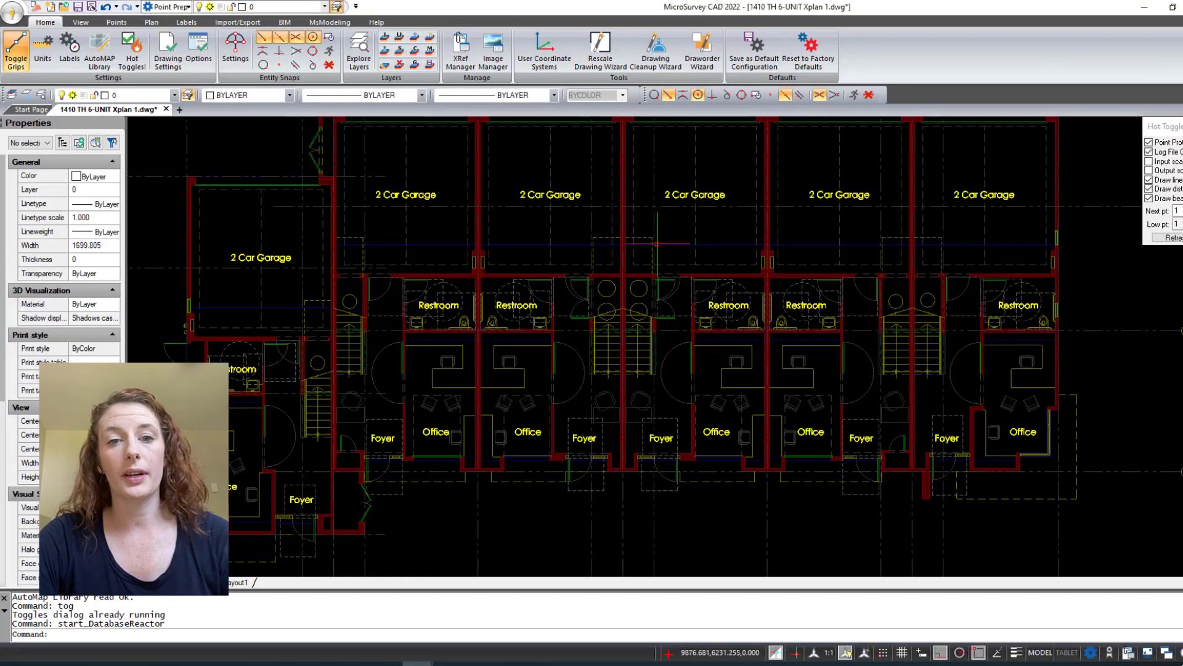
{"action": "middle_click_drag", "start_coordinate": [674, 256], "coordinate": [778, 259]}
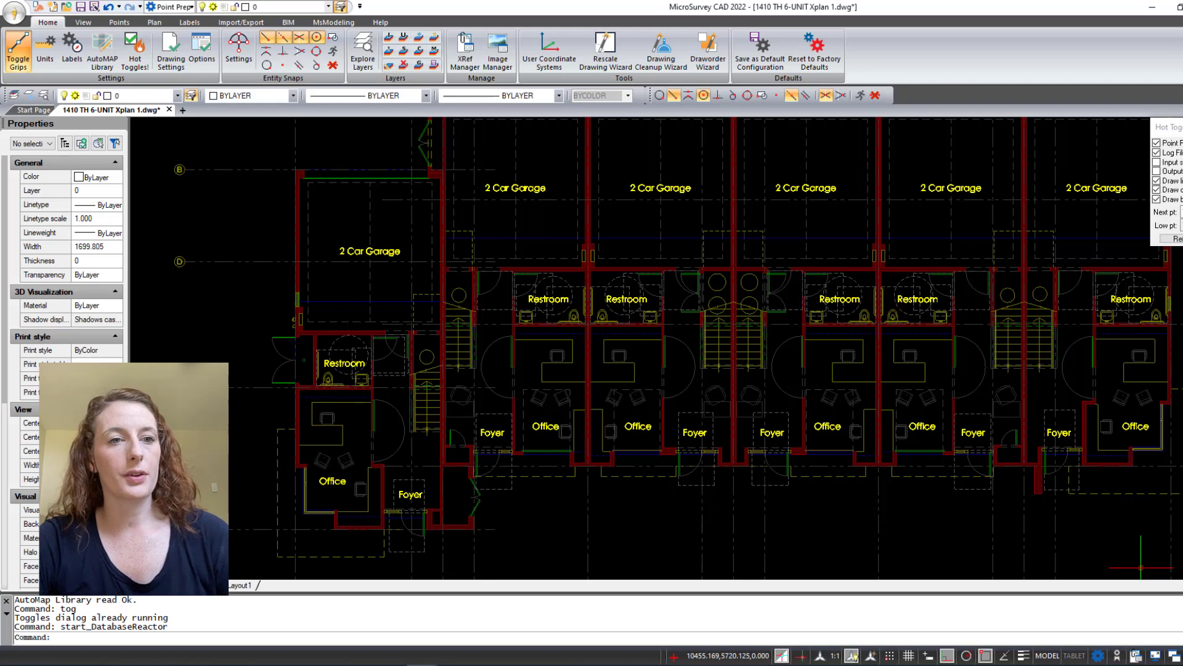
Try out the Default workspace and switch back to the Point Prep workspace.
{"action": "left_click", "coordinate": [1098, 655]}
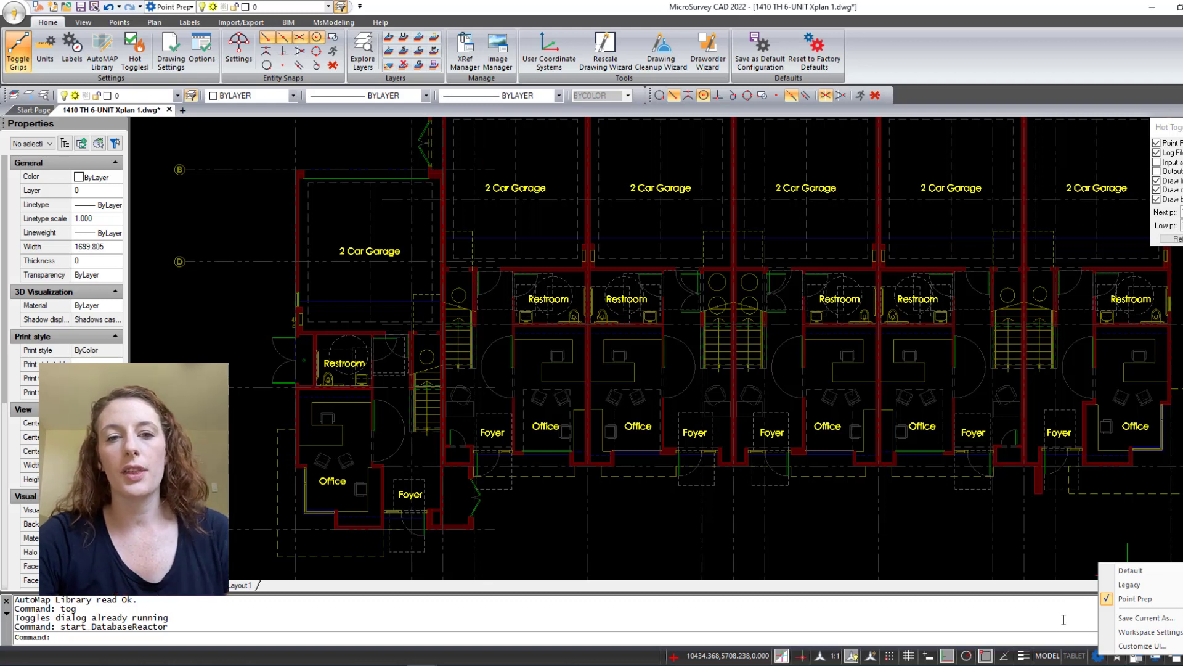
{"action": "left_click", "coordinate": [1094, 627]}
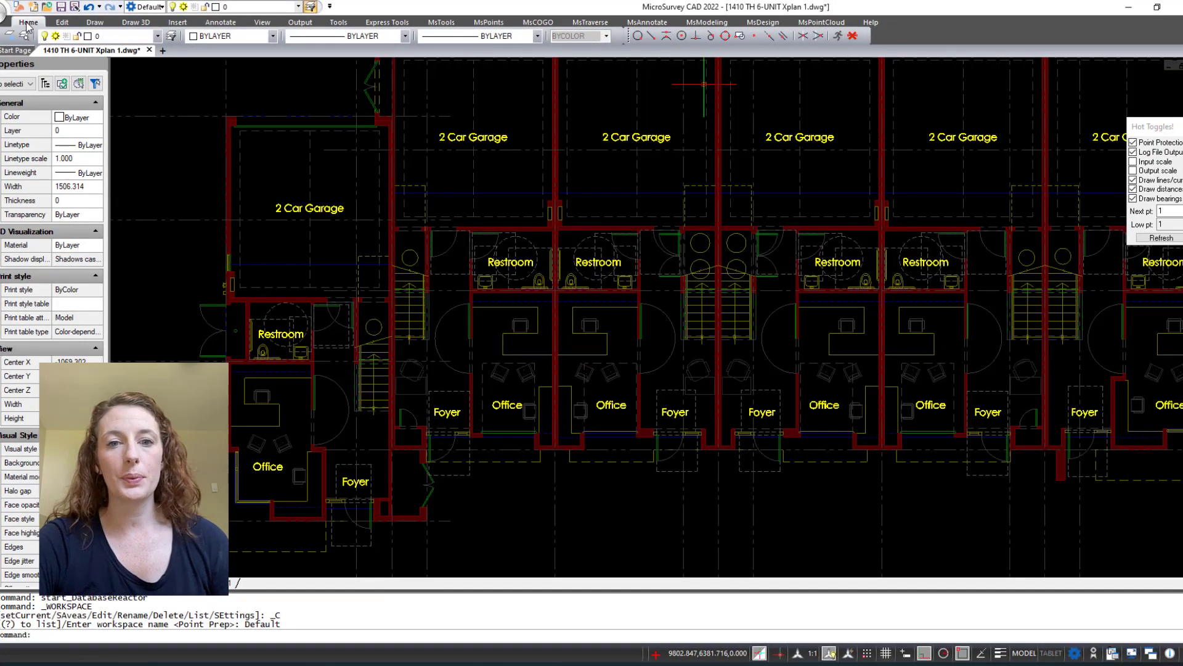
{"action": "left_click", "coordinate": [48, 24]}
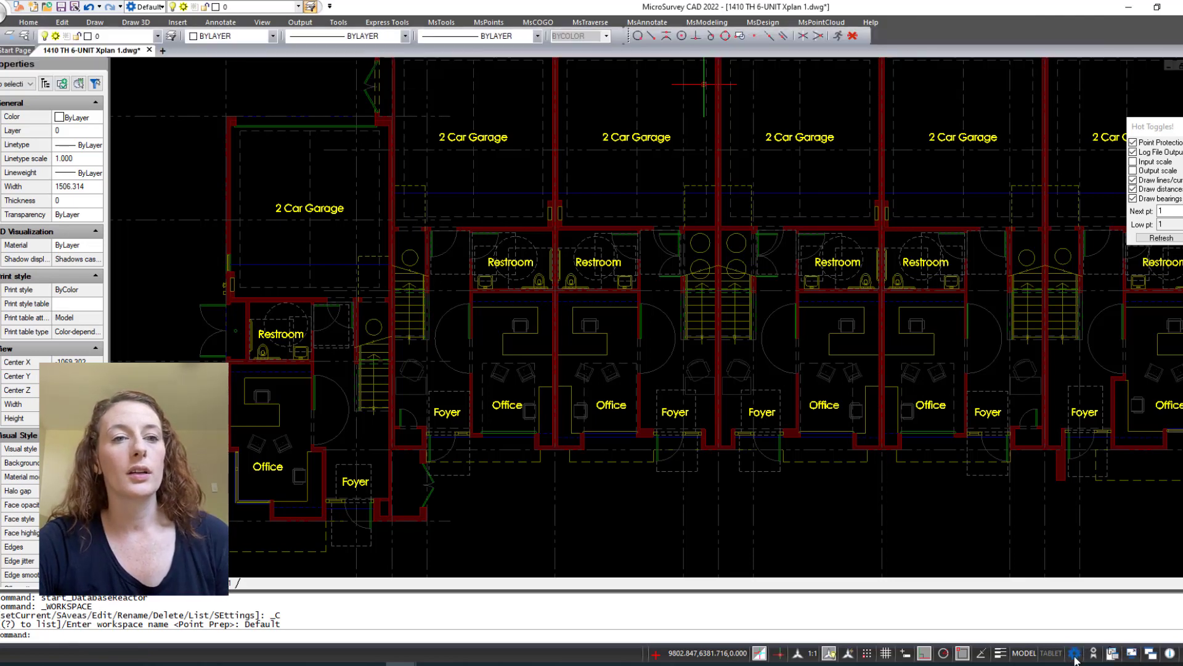
{"action": "left_click", "coordinate": [1076, 658]}
{"action": "left_click", "coordinate": [1110, 601]}
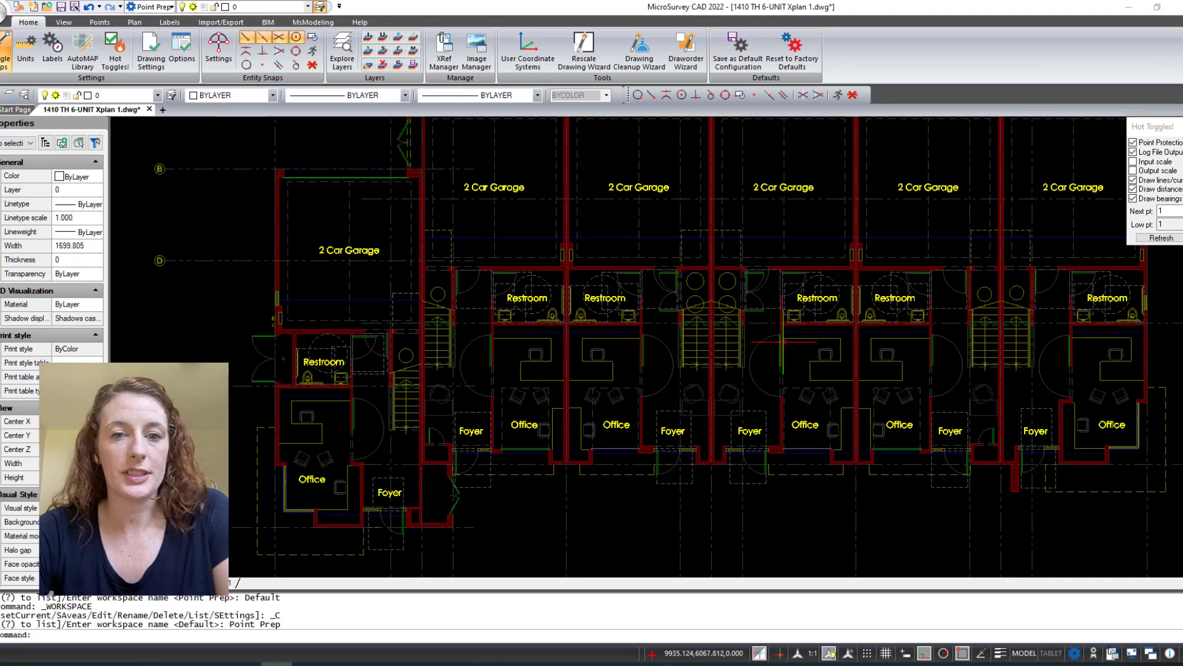
Run the Drawing Cleanup Wizard on the entire drawing, purging unused layers and blocks and binding xrefs as blocks, and review the results.
{"action": "scroll", "coordinate": [754, 350], "scroll_direction": "down", "scroll_amount": 2}
{"action": "middle_click_drag", "start_coordinate": [912, 363], "coordinate": [805, 388]}
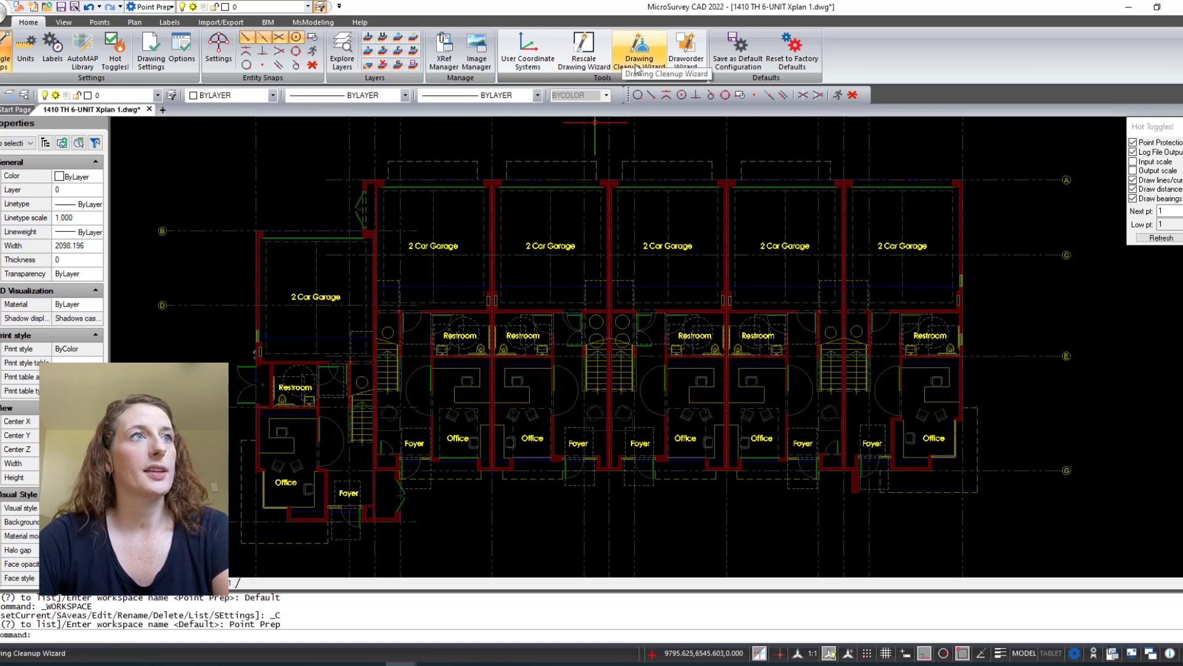
{"action": "left_click", "coordinate": [653, 52]}
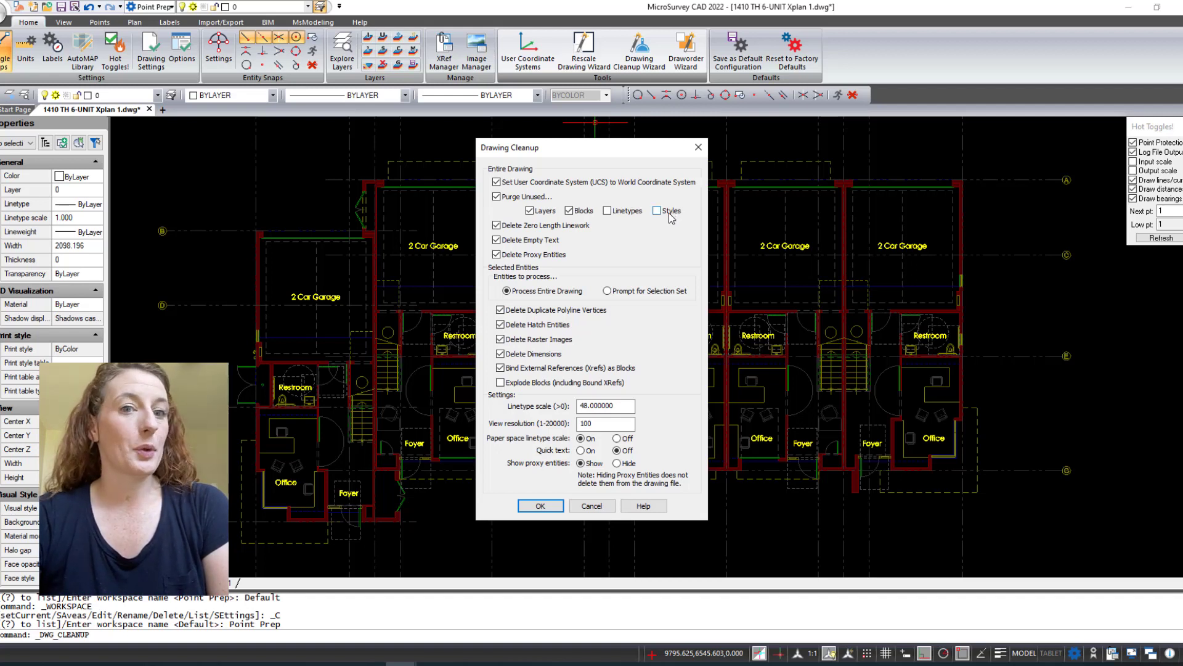
{"action": "left_click", "coordinate": [541, 506]}
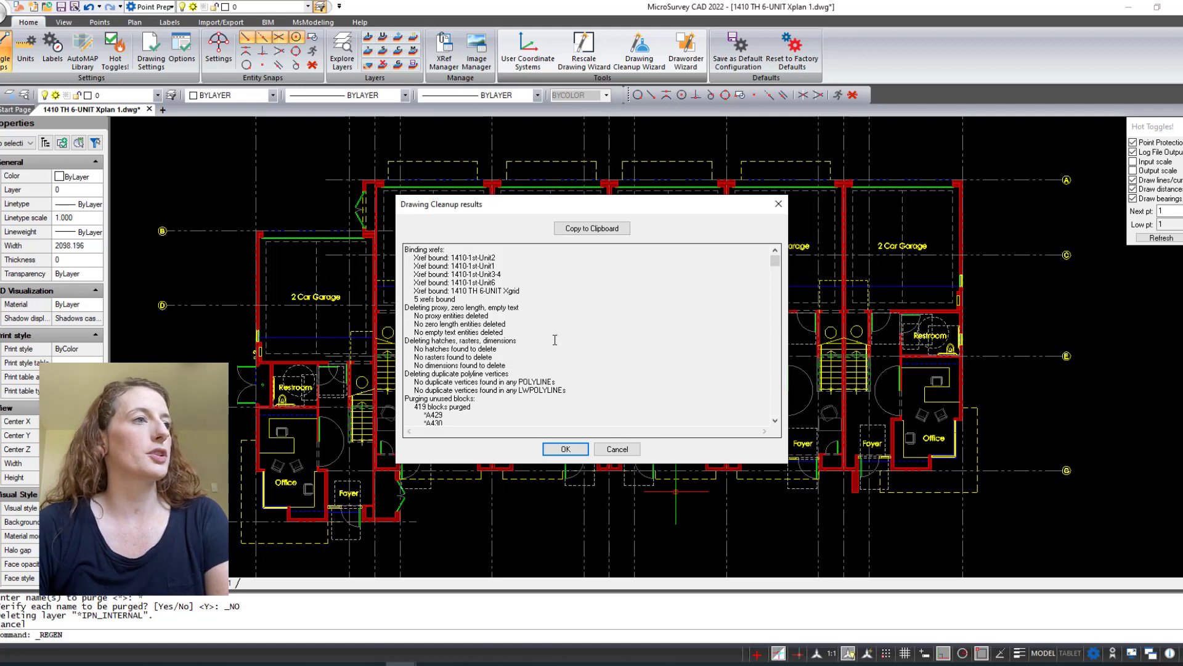
{"action": "scroll", "coordinate": [588, 323], "scroll_direction": "down", "scroll_amount": 15}
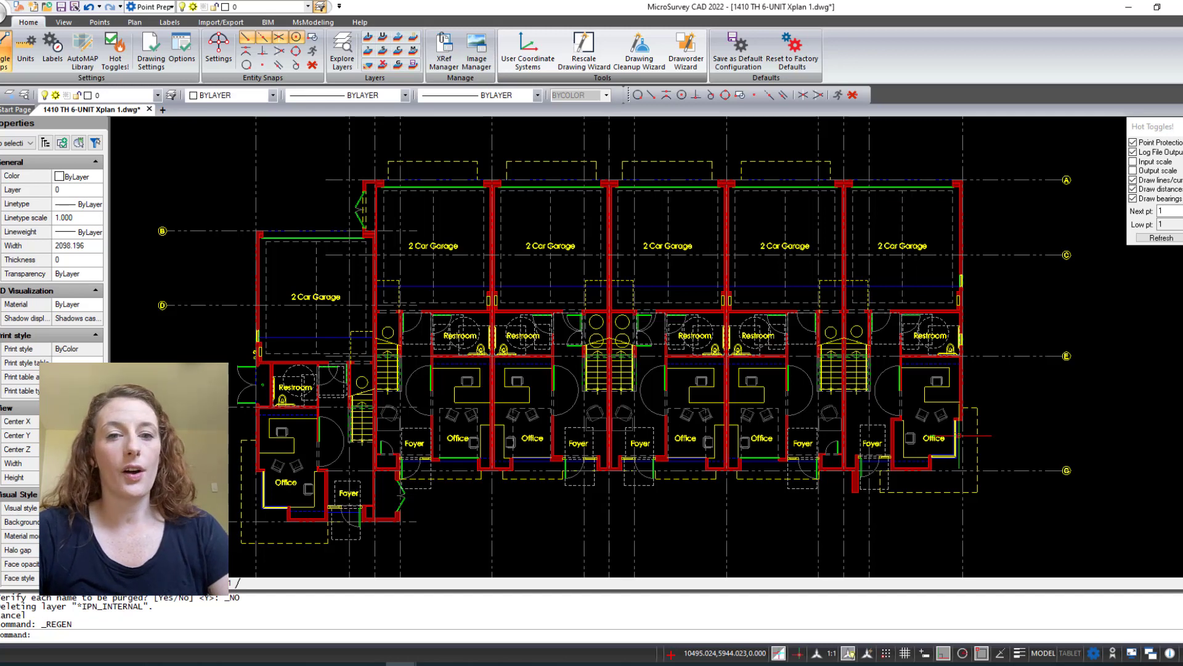
Pick the grid block and the two leftmost unit blocks, and turn grips off with the selection cleared.
{"action": "left_click", "coordinate": [196, 305]}
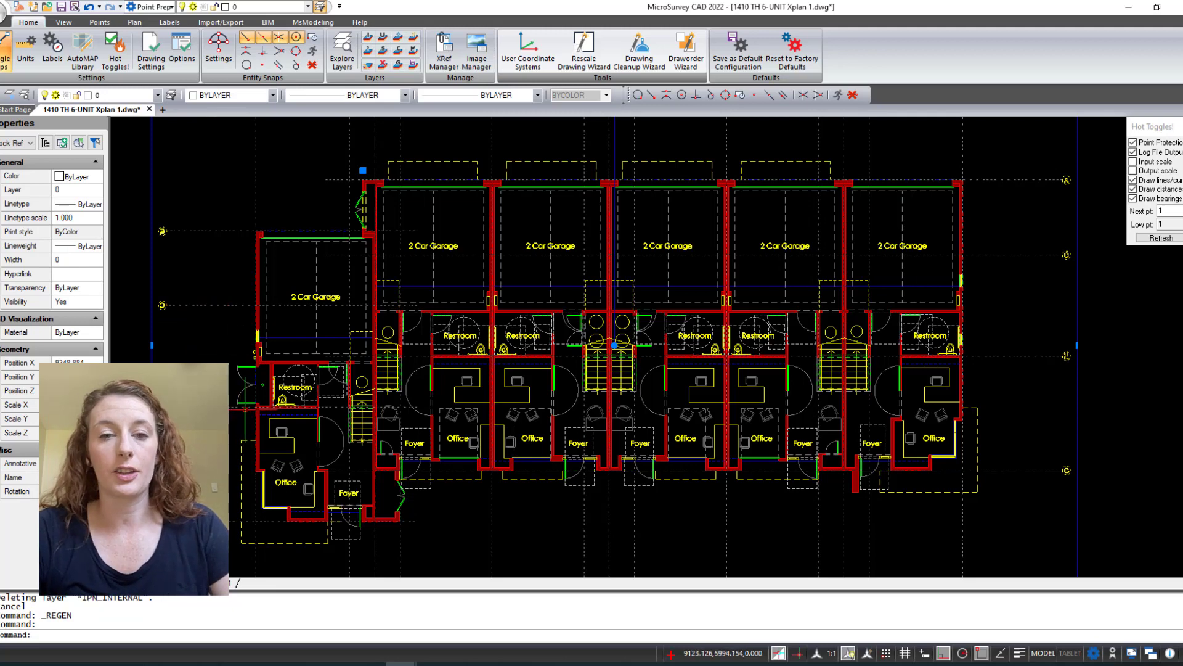
{"action": "left_click", "coordinate": [299, 408]}
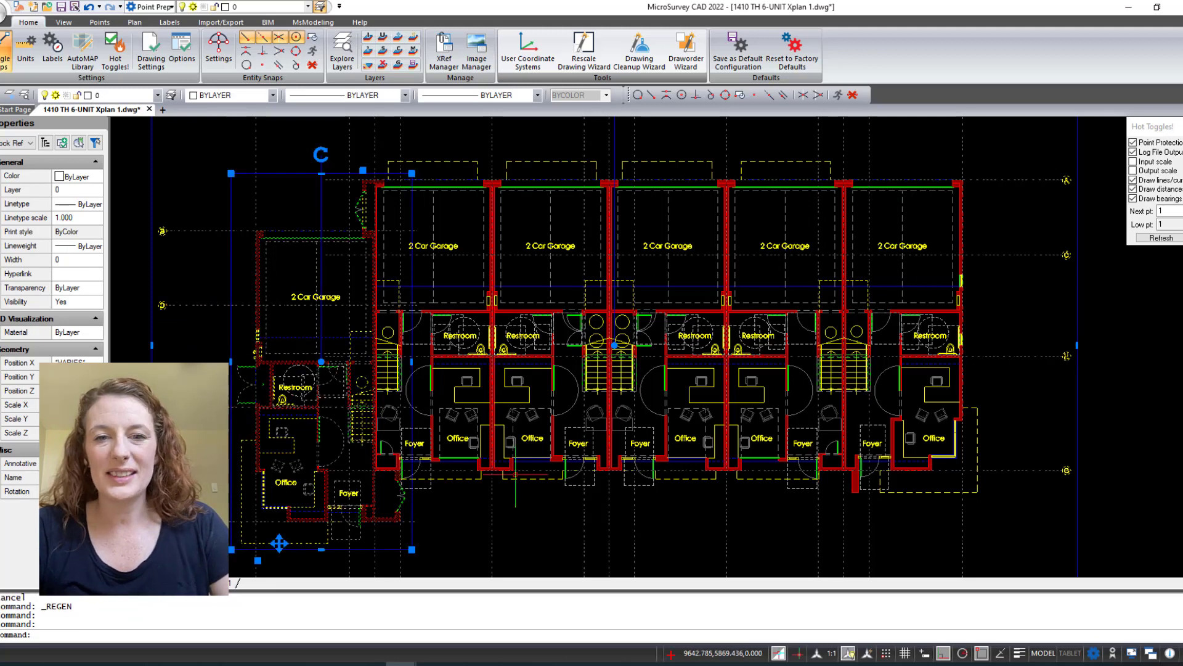
{"action": "left_click", "coordinate": [472, 478]}
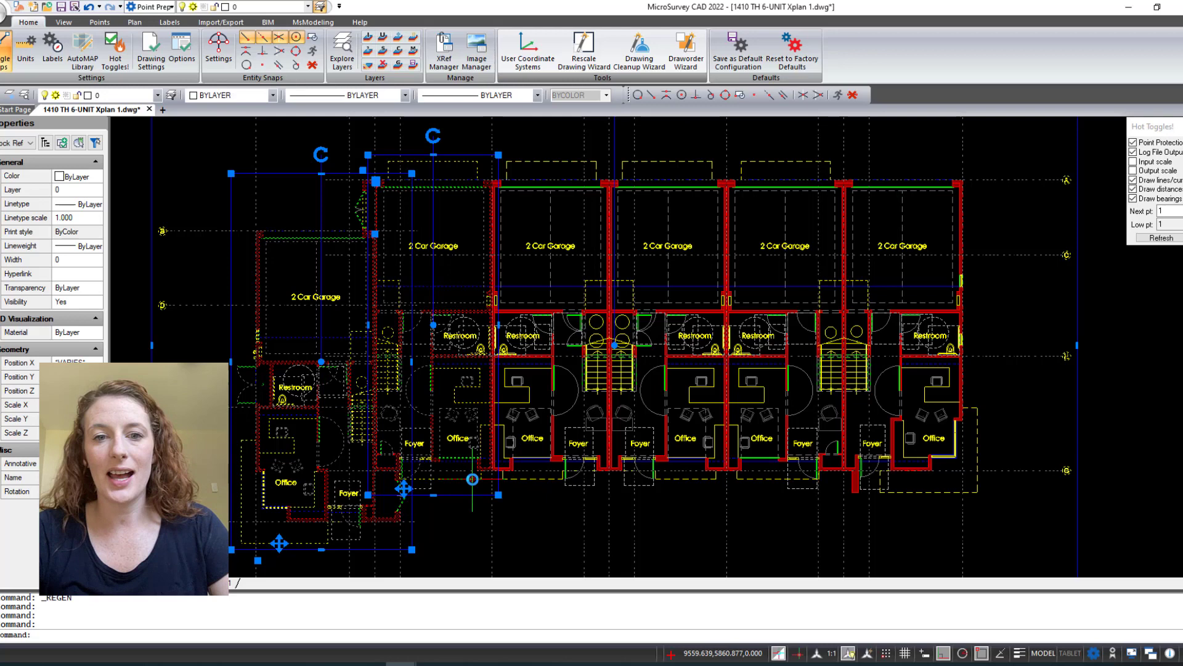
{"action": "left_click", "coordinate": [4, 48]}
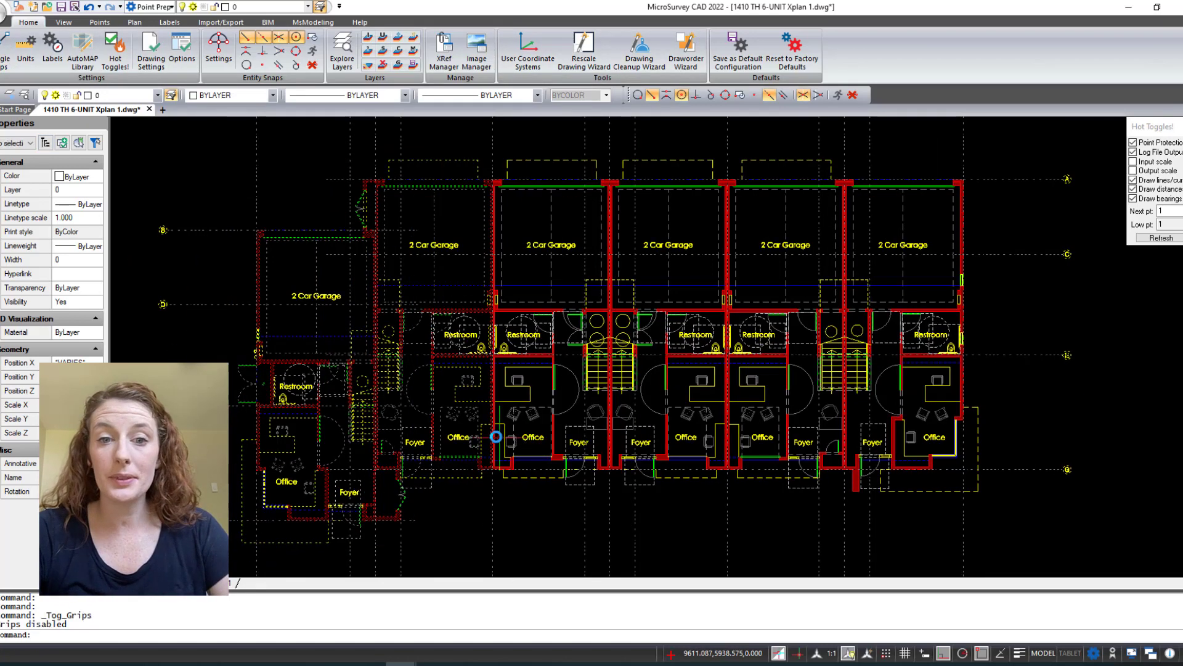
{"action": "key", "text": "Escape"}
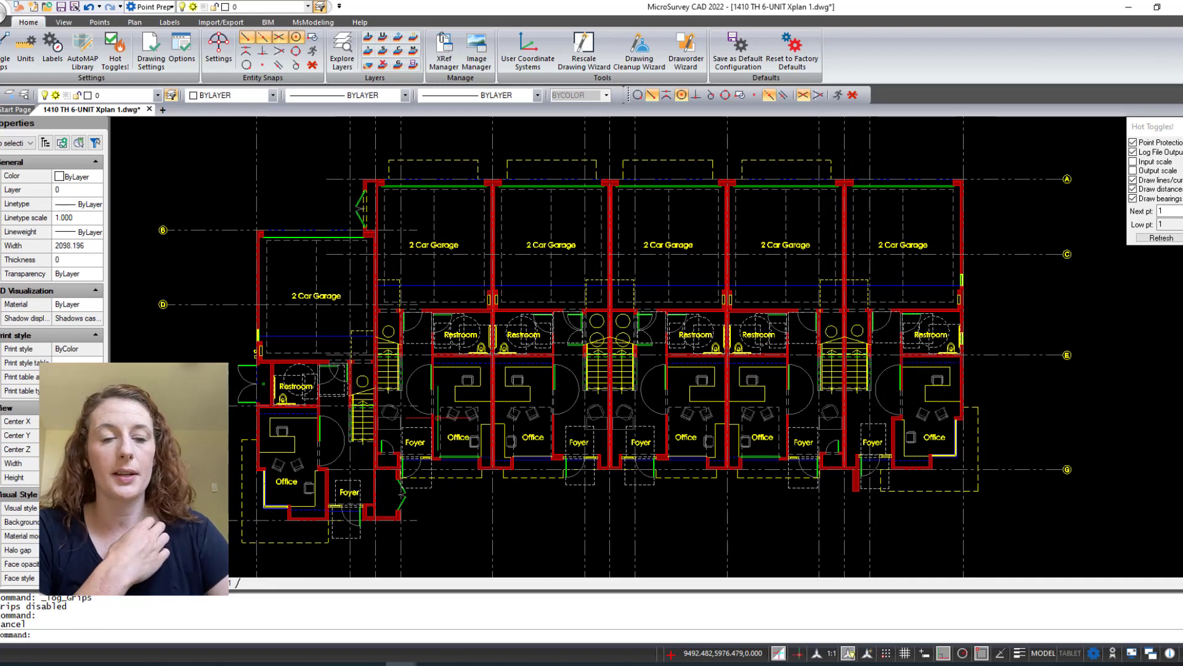
Select the bound grid and unit blocks and explode them into individual entities.
{"action": "scroll", "coordinate": [727, 252], "scroll_direction": "down", "scroll_amount": 2}
{"action": "key", "text": "ctrl+a"}
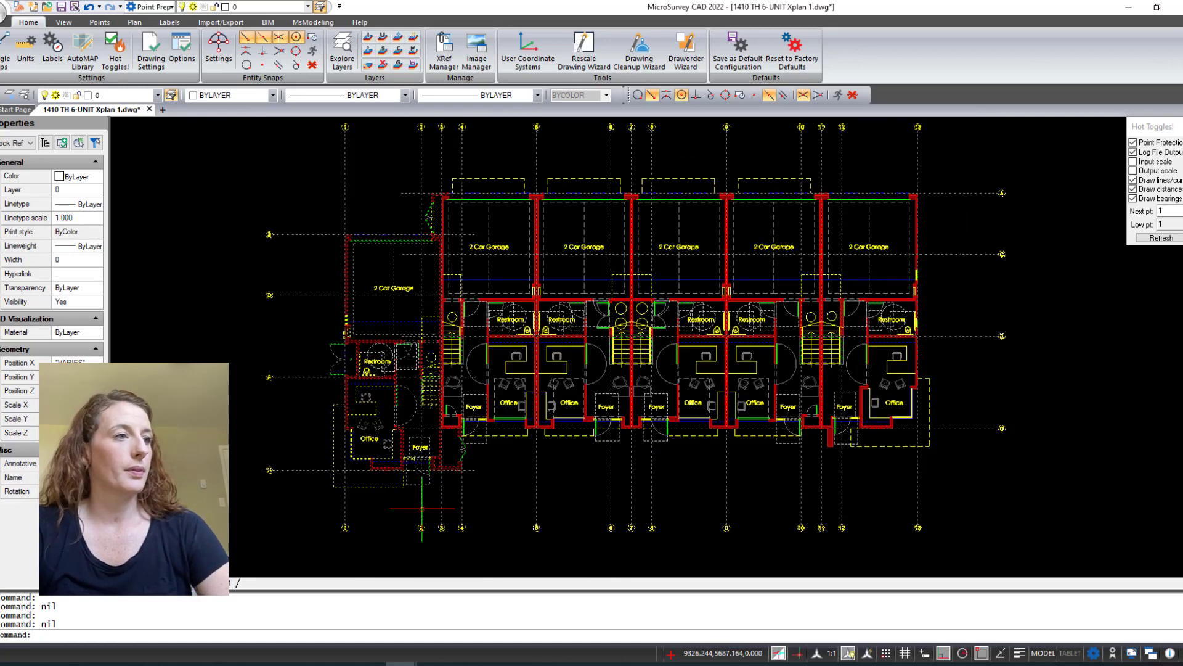
{"action": "key", "text": "Return"}
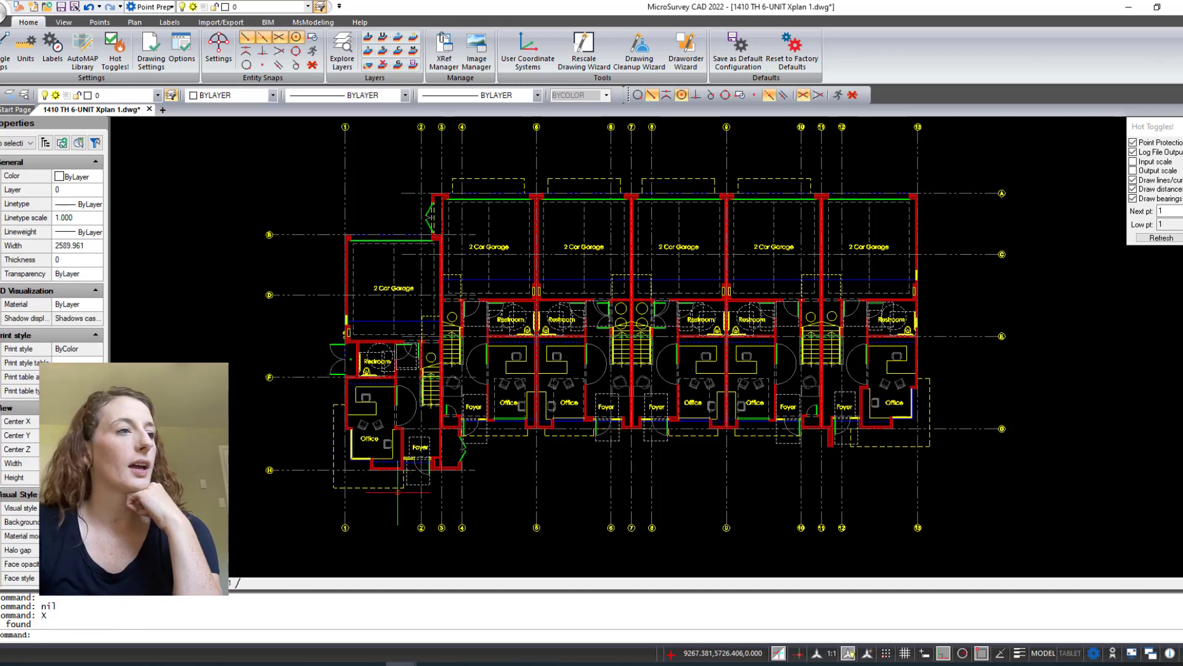
Examine the CAD line computations of grid line H, including its bearing, coordinates and distances.
{"action": "left_click", "coordinate": [321, 469]}
{"action": "double_click", "coordinate": [321, 470]}
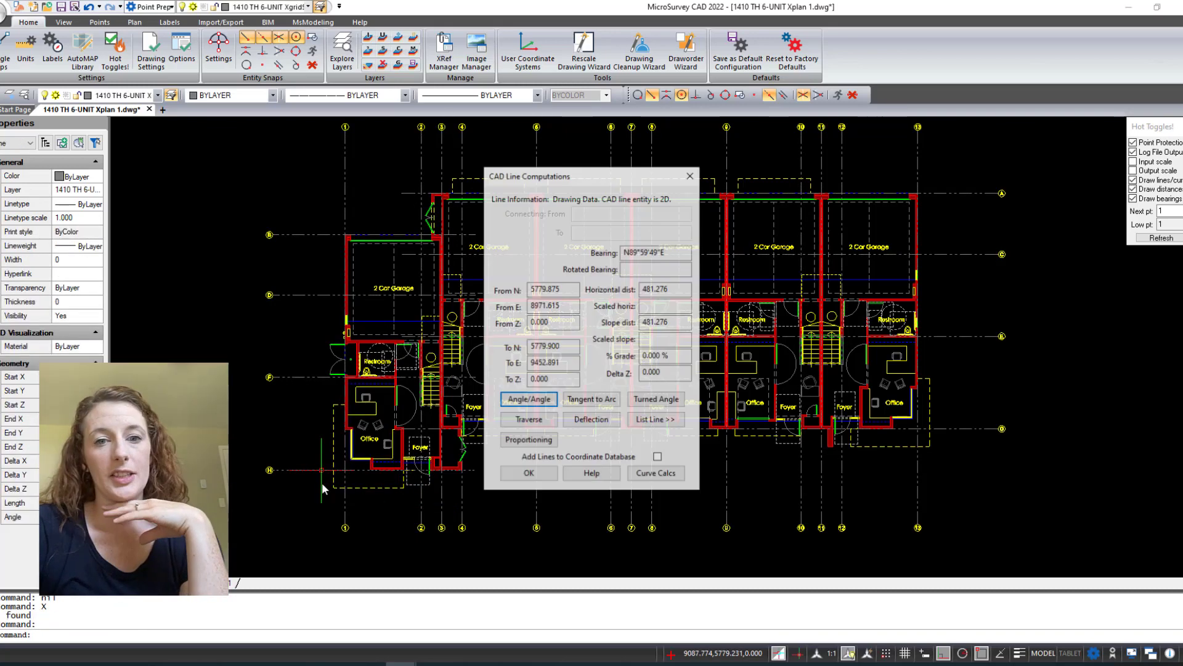
{"action": "left_click", "coordinate": [690, 175]}
{"action": "key", "text": "Escape"}
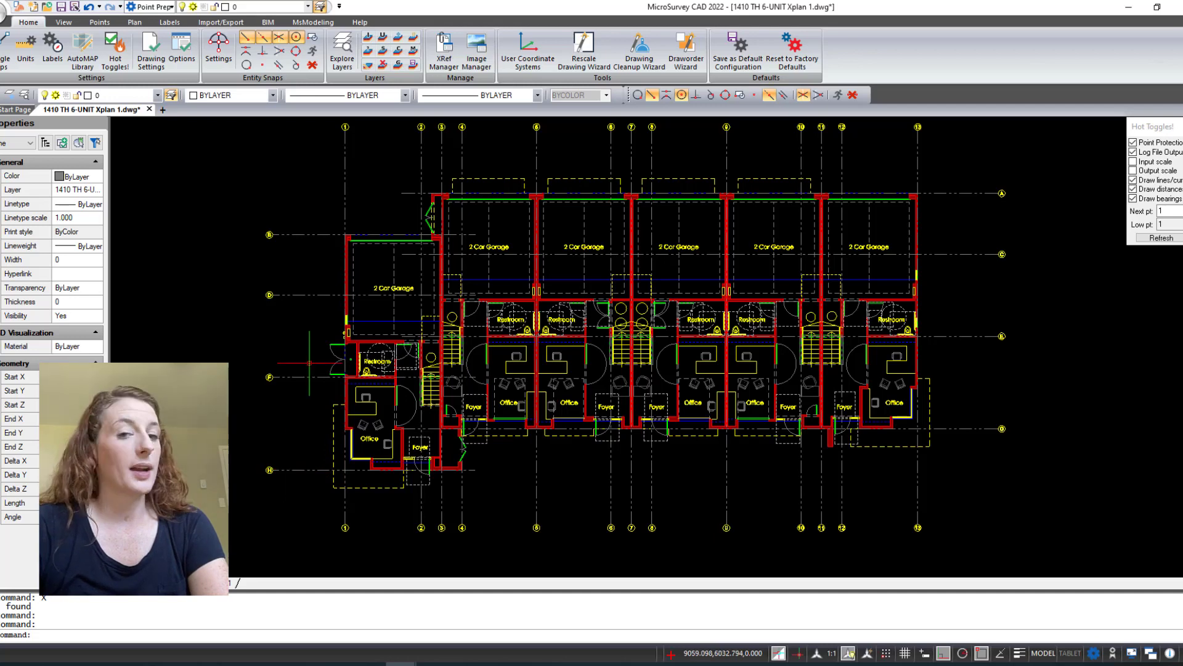
{"action": "left_click", "coordinate": [297, 469]}
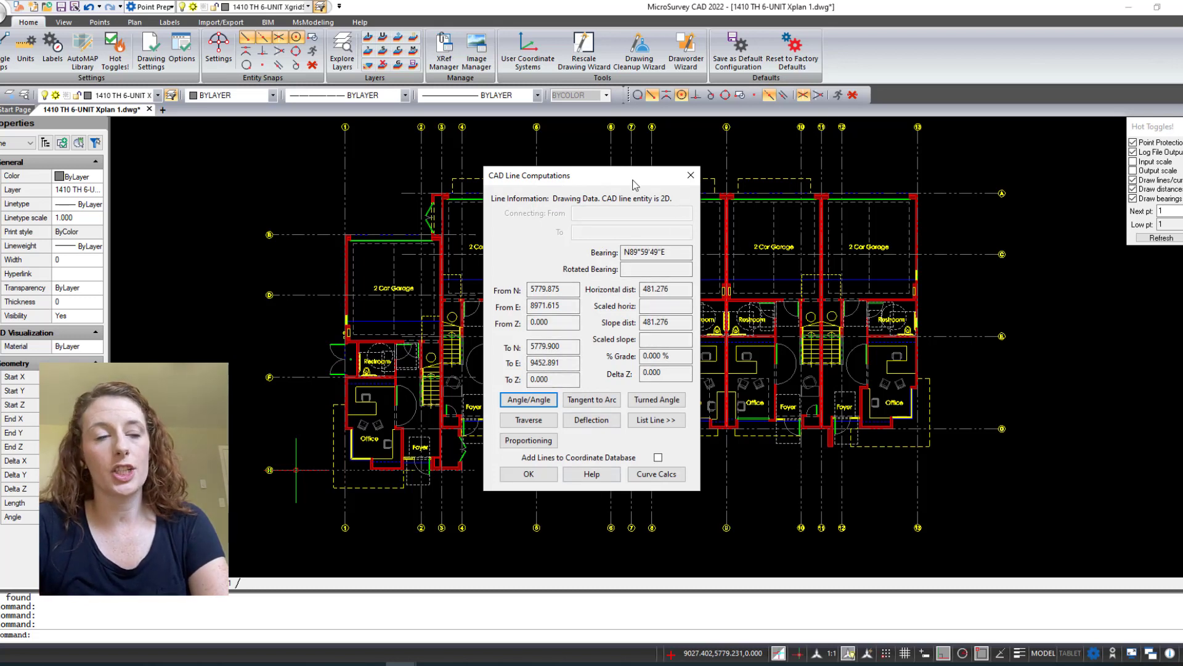
{"action": "left_click_drag", "start_coordinate": [641, 182], "coordinate": [613, 176]}
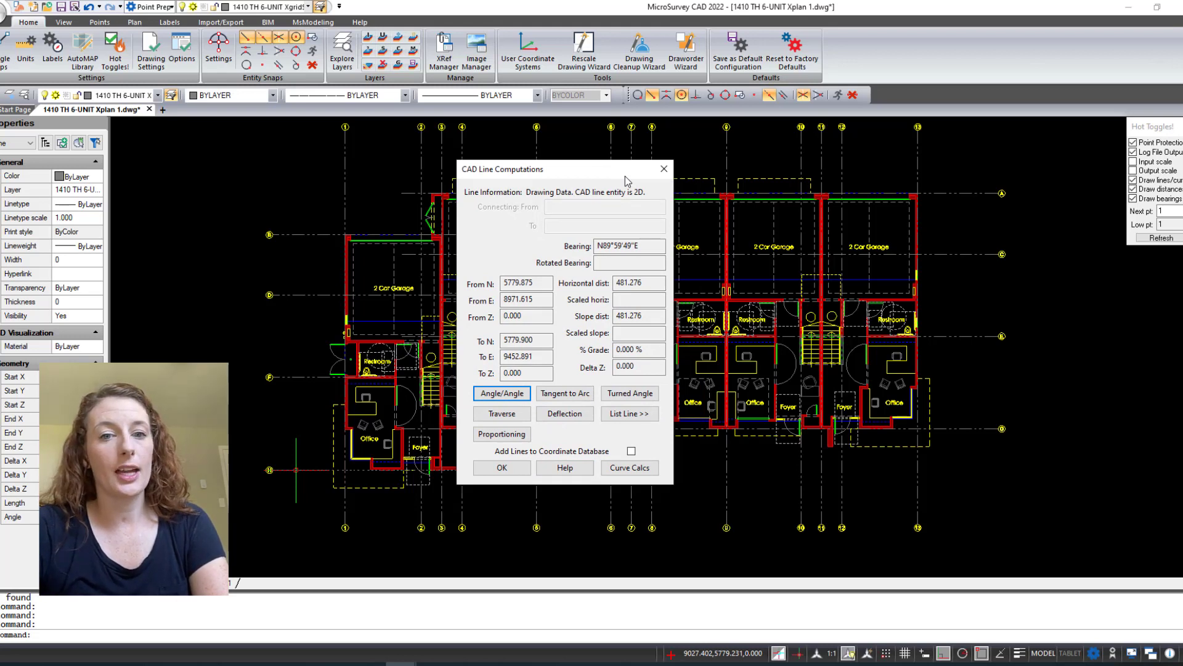
{"action": "key", "text": "Escape"}
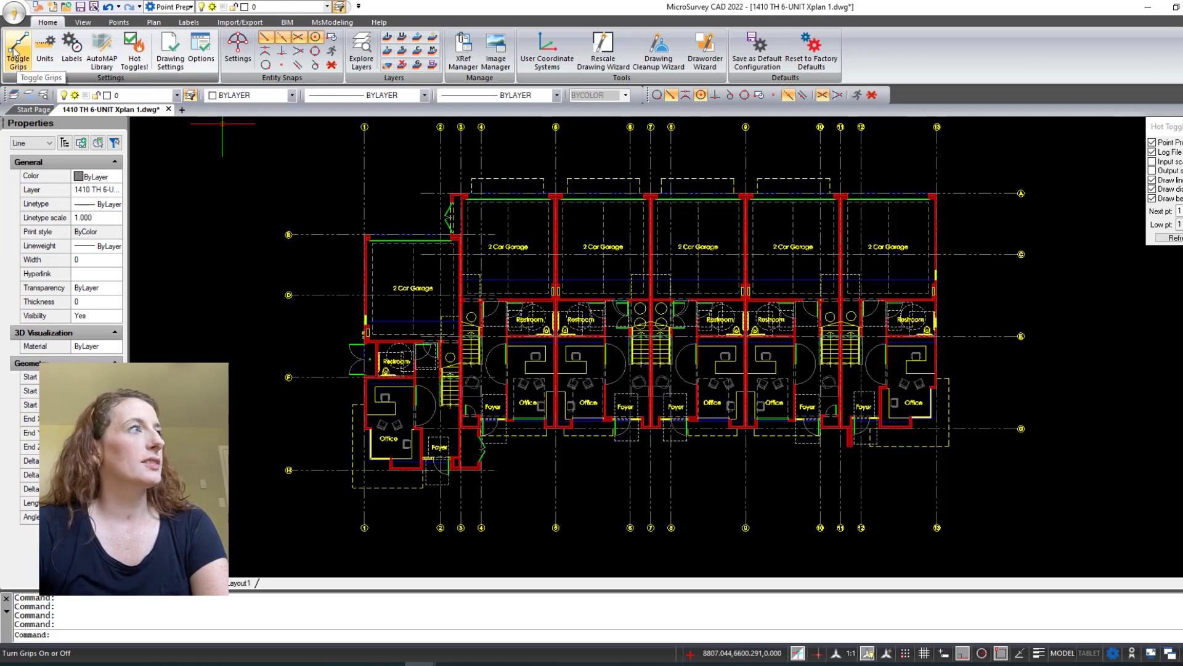
Turn grips back on and select grid lines H and F beside the leftmost unit.
{"action": "left_click", "coordinate": [18, 60]}
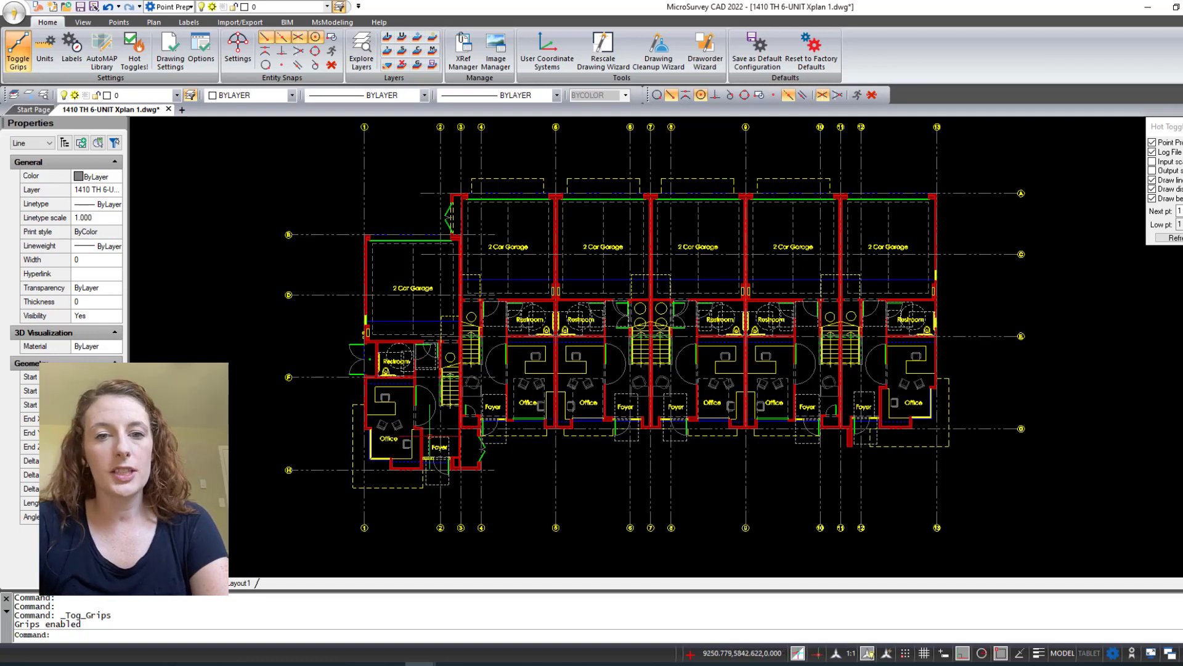
{"action": "left_click", "coordinate": [308, 471]}
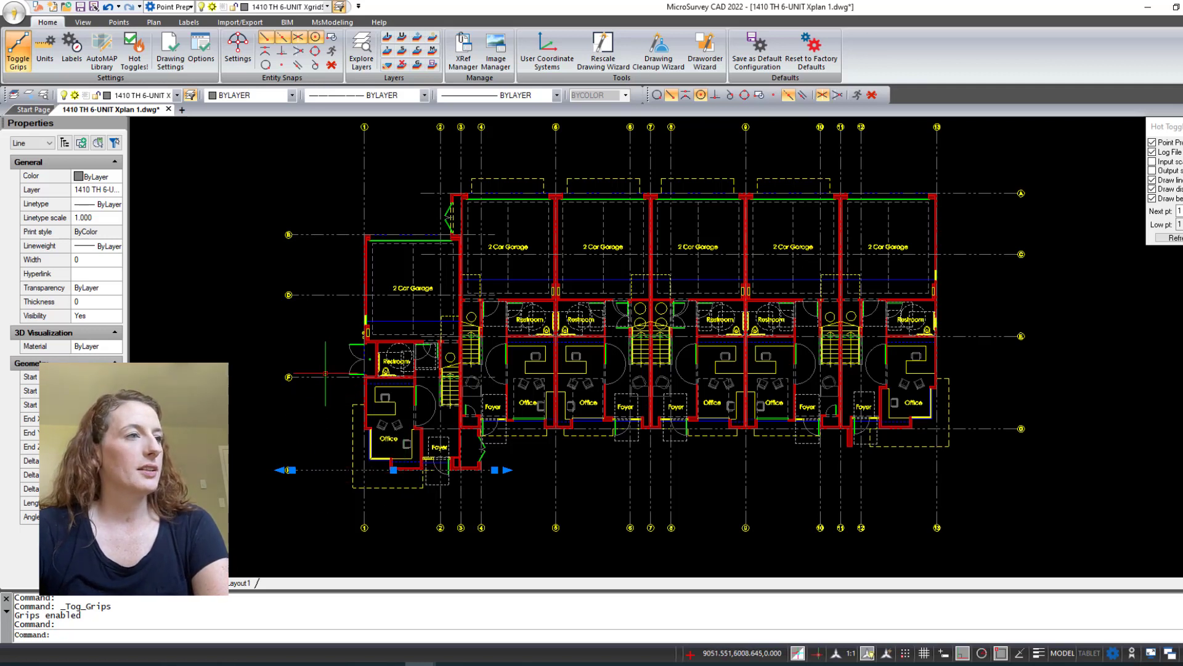
{"action": "left_click", "coordinate": [325, 375]}
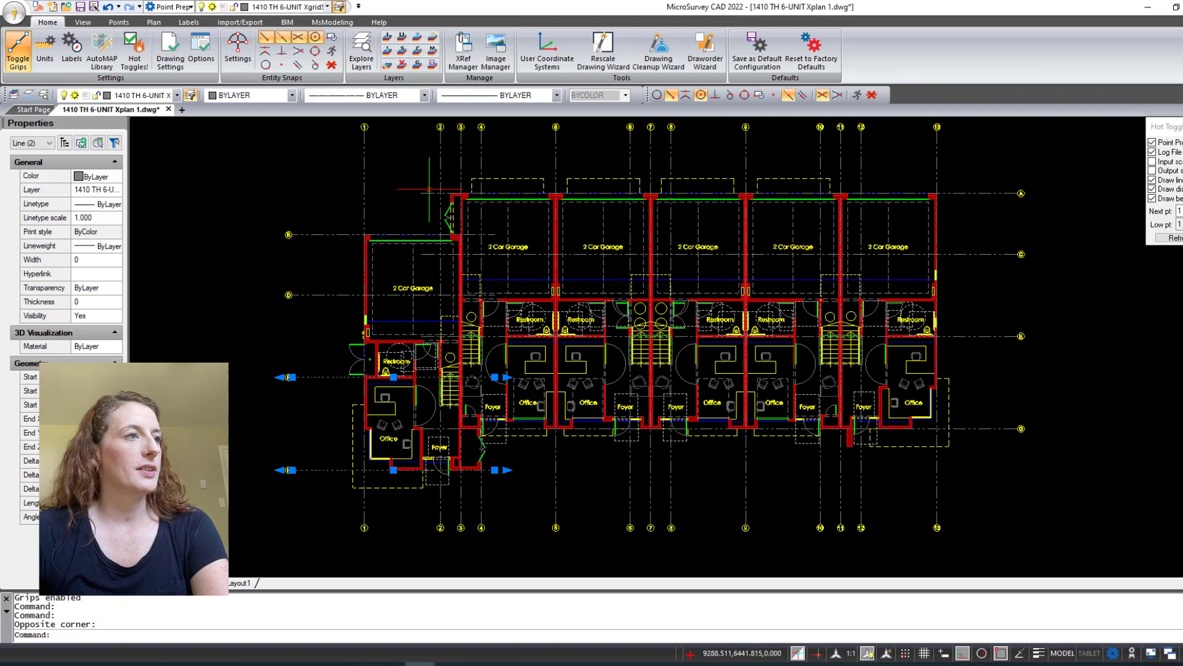
{"action": "left_click", "coordinate": [382, 195]}
{"action": "left_click", "coordinate": [346, 185]}
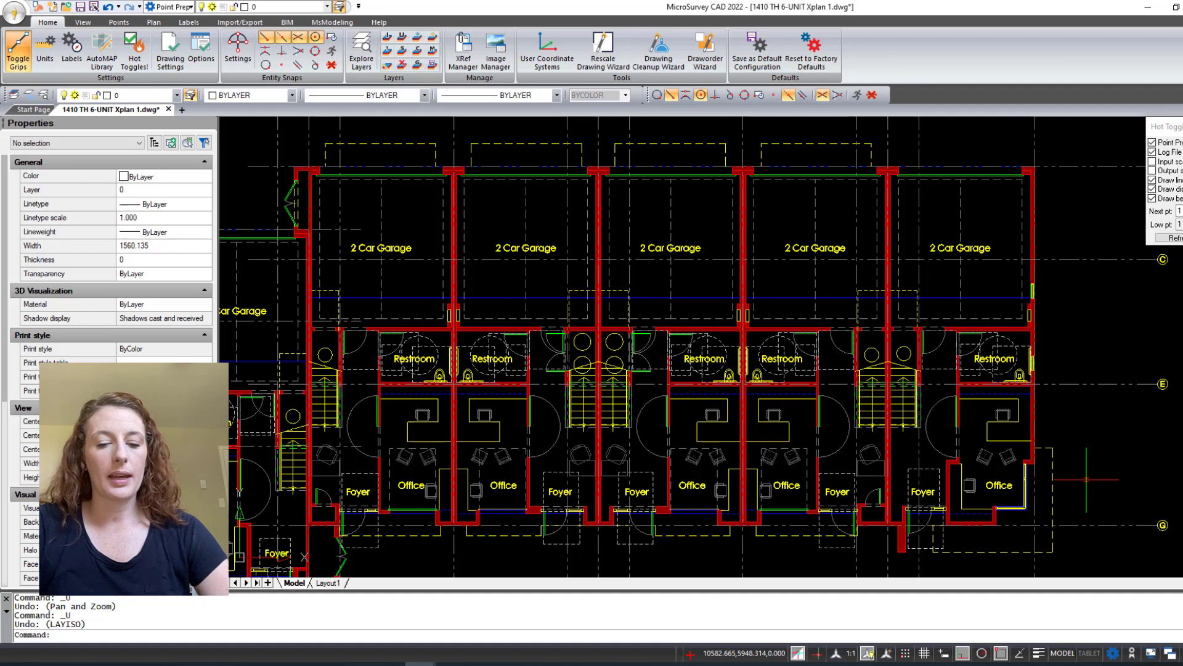
Freeze the Unit2 and Unit3-4 A-Cabinet layers and the Unit3-4 A-Furniture-Light layer by picking the office cabinets and furniture.
{"action": "type", "text": "LA"}
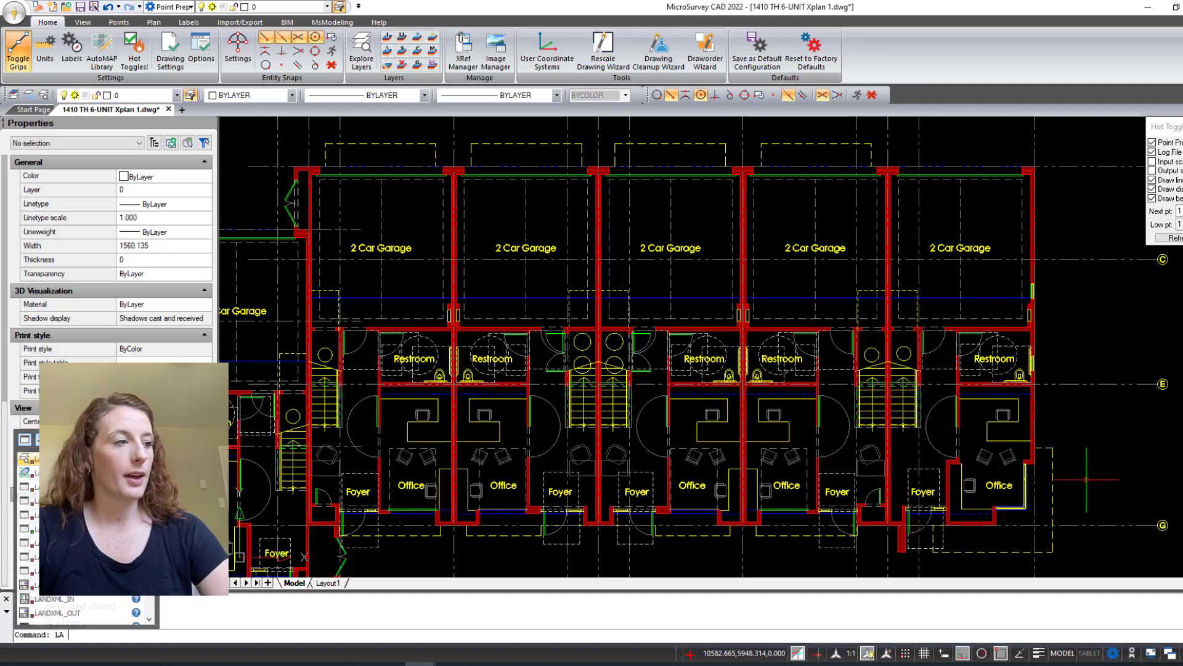
{"action": "type", "text": "YFRZ"}
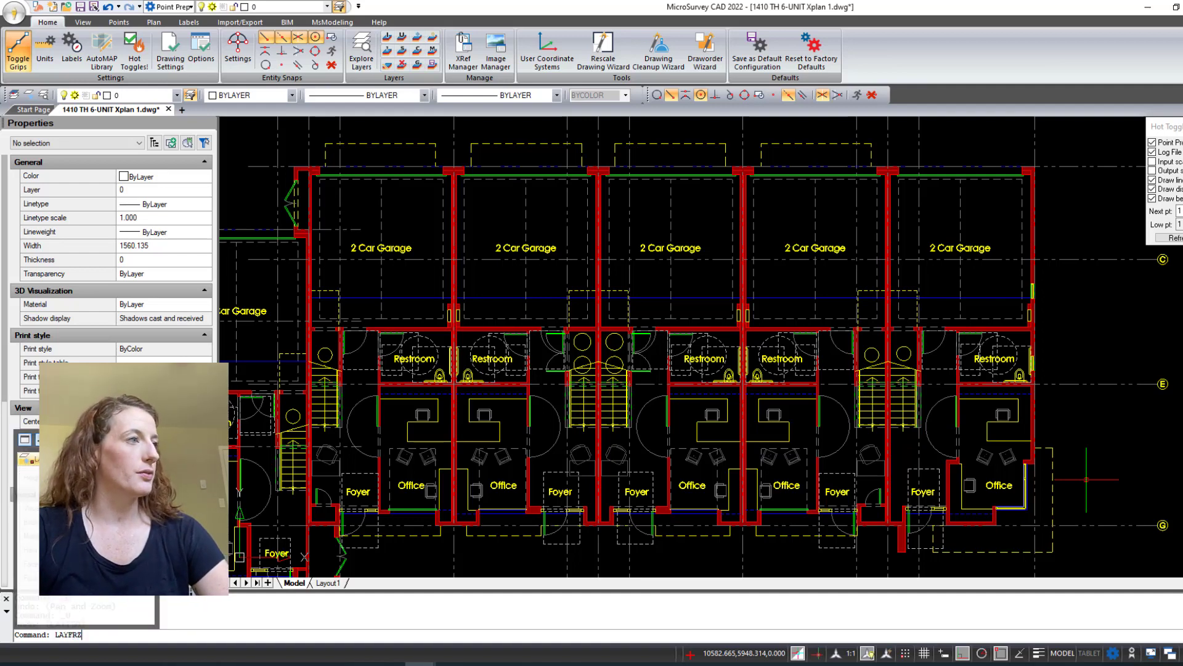
{"action": "key", "text": "Return"}
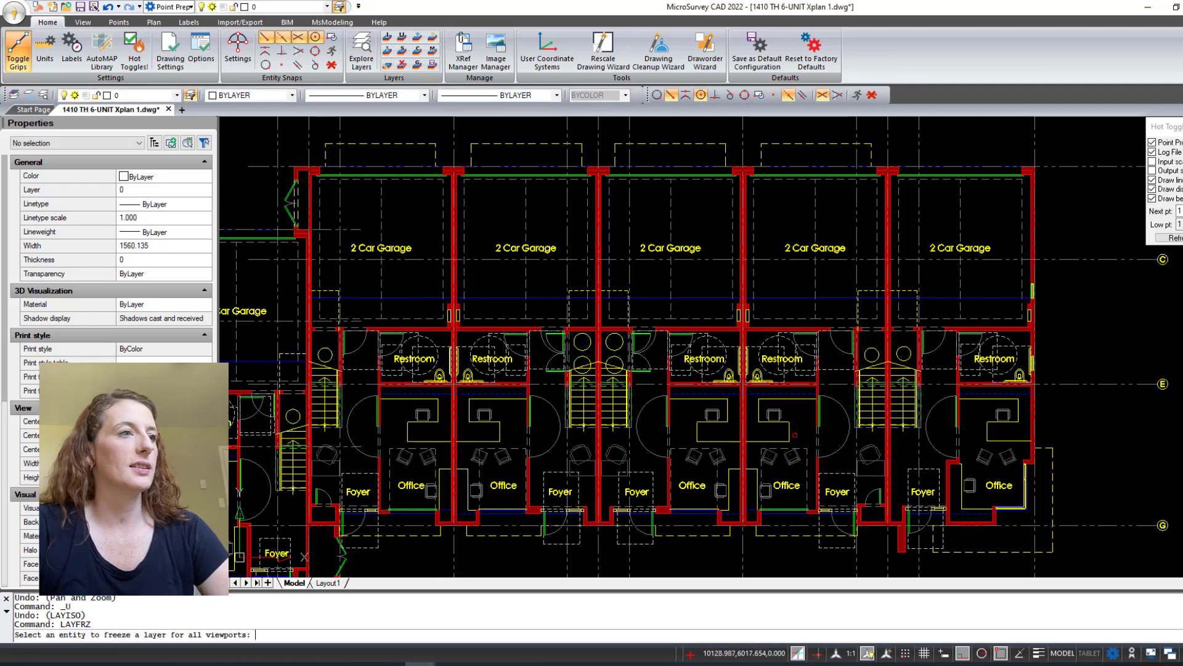
{"action": "left_click", "coordinate": [793, 433]}
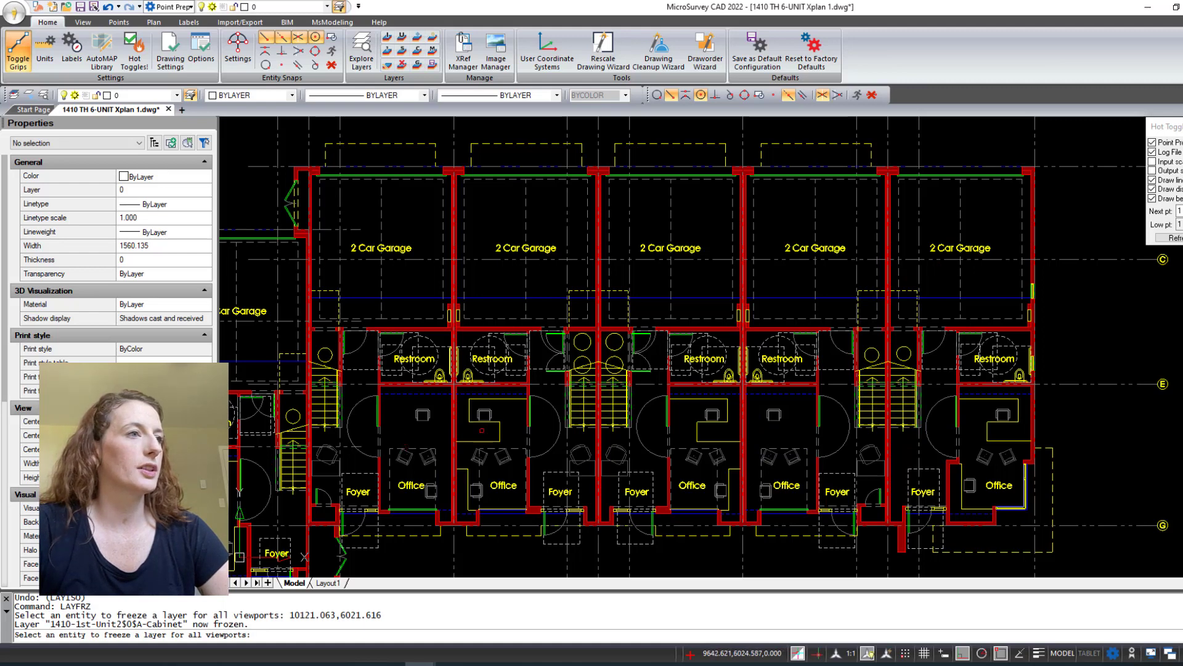
{"action": "left_click", "coordinate": [492, 416]}
{"action": "left_click", "coordinate": [485, 417]}
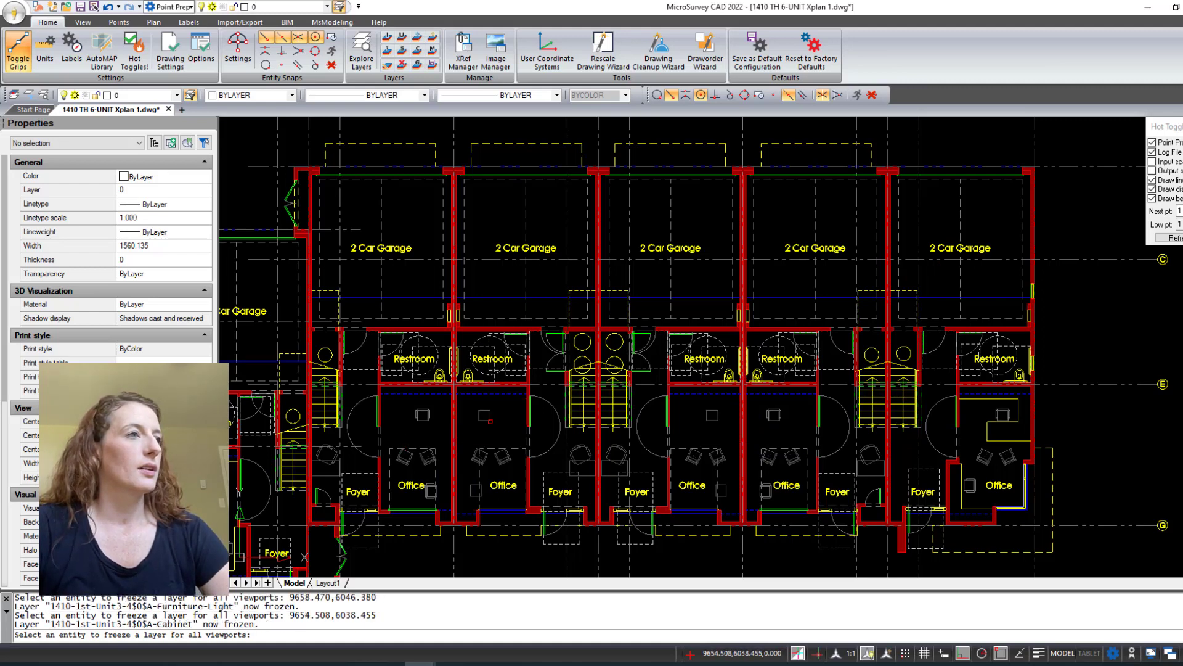
Freeze the Unit3-4 and Unit2 A-FURNITURE layers and the A-Room Names layer, and end layer freezing.
{"action": "left_click", "coordinate": [486, 416]}
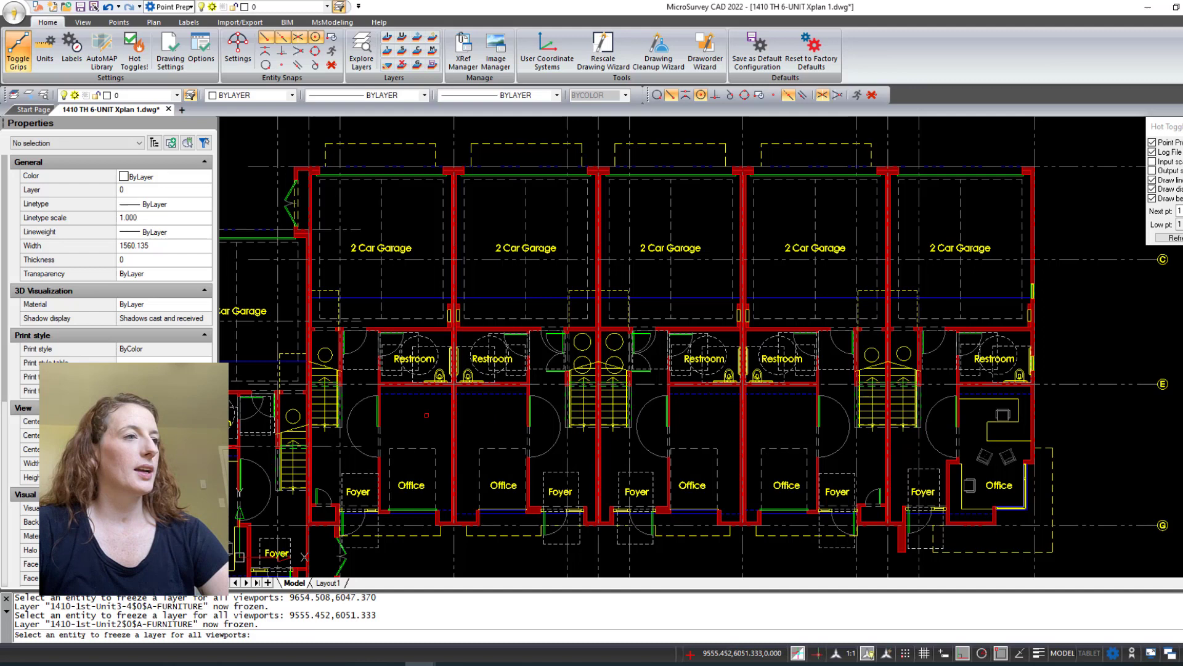
{"action": "left_click", "coordinate": [418, 485]}
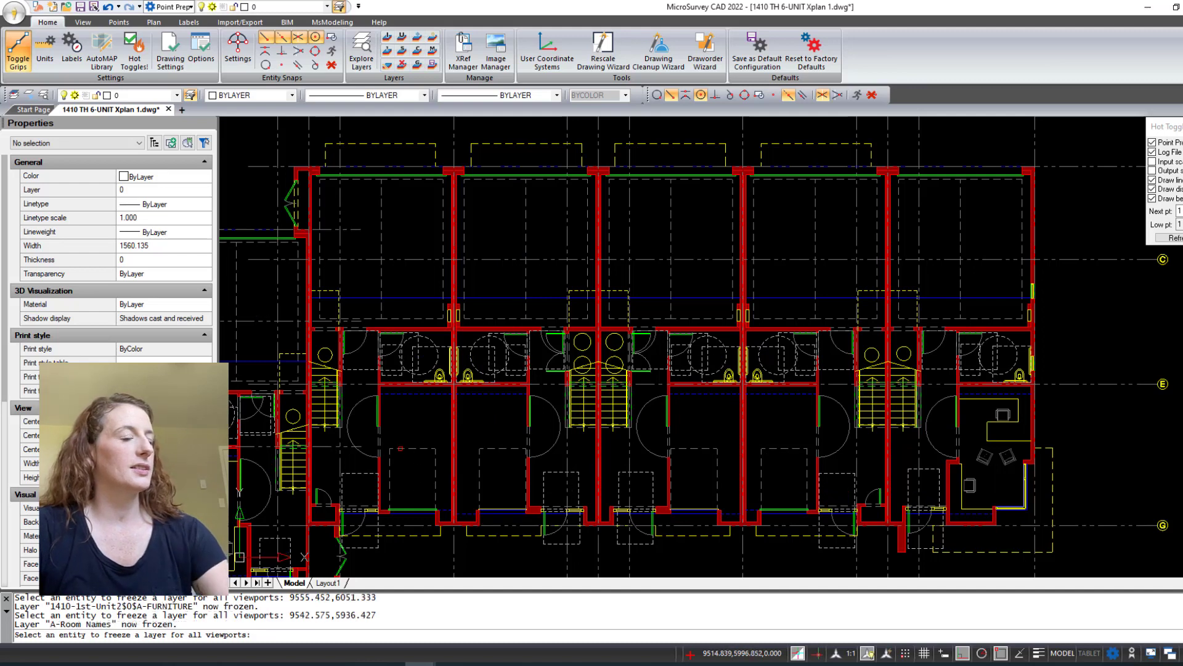
{"action": "left_click", "coordinate": [401, 445]}
{"action": "key", "text": "Escape"}
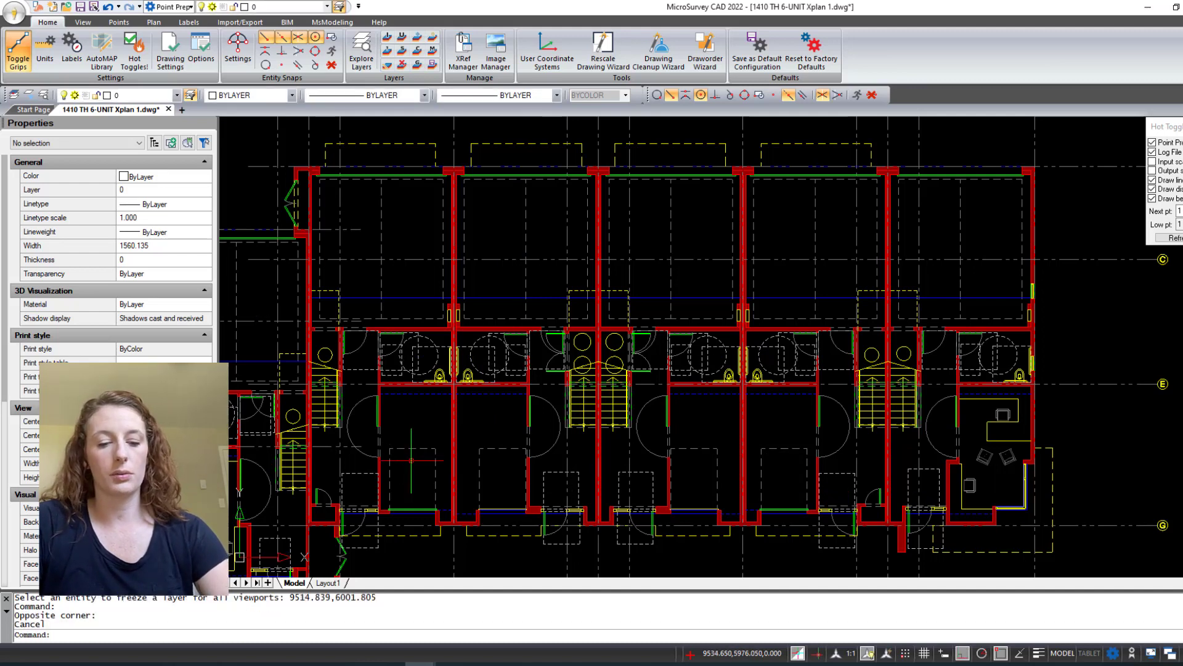
{"action": "type", "text": "layfrz"}
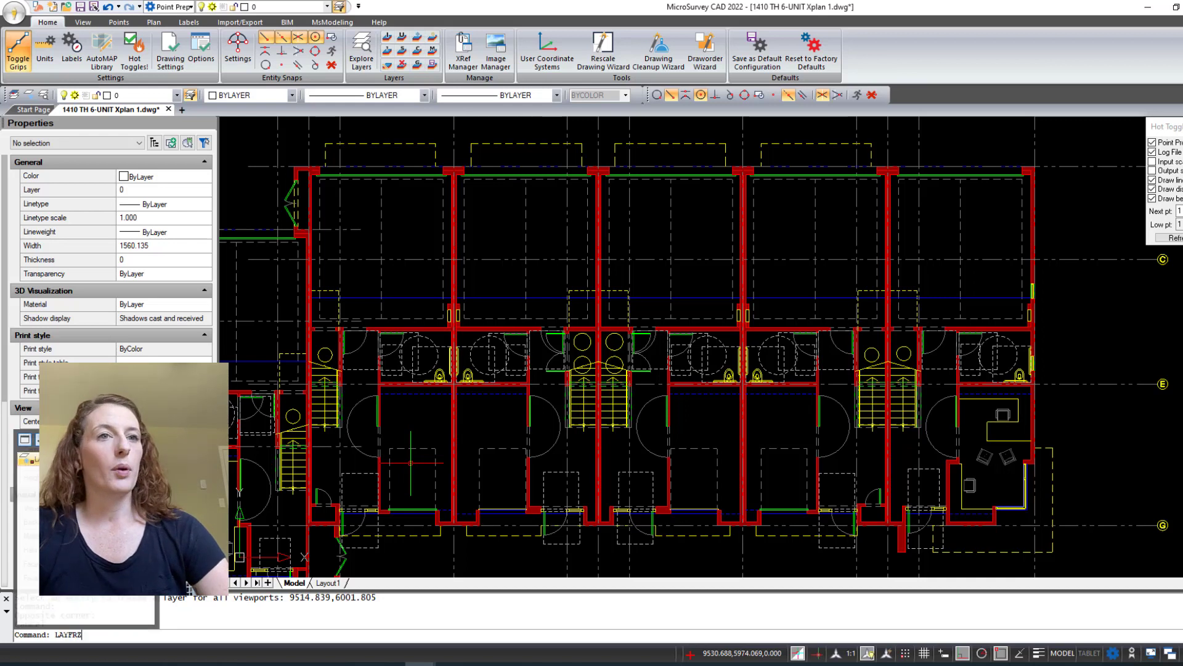
{"action": "key", "text": "Escape"}
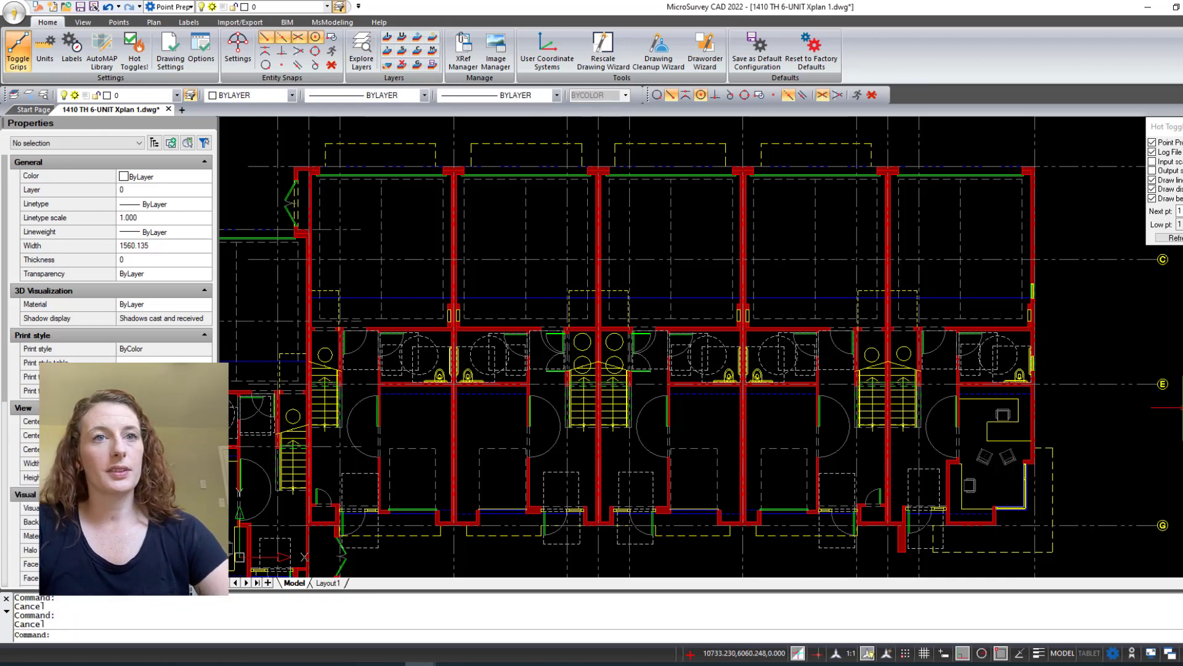
Select grid line E with its bubble beside the plan and isolate their layers with LAYISO.
{"action": "right_click", "coordinate": [1181, 426]}
{"action": "left_click", "coordinate": [1181, 410]}
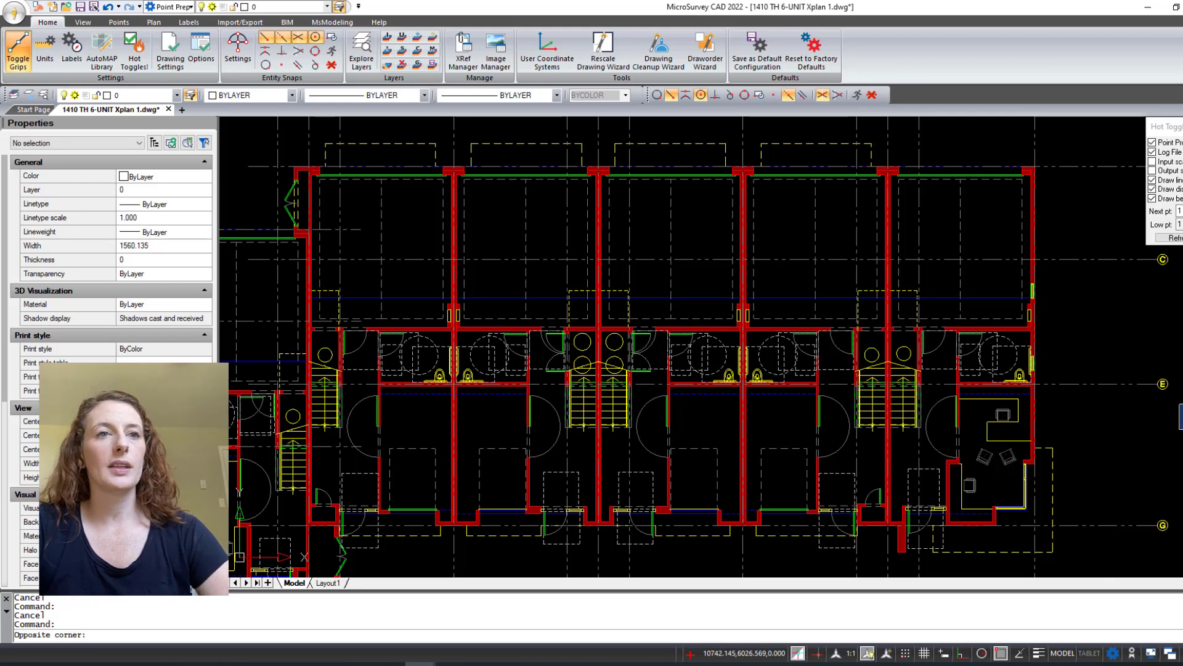
{"action": "middle_click_drag", "start_coordinate": [1180, 428], "coordinate": [1098, 432]}
{"action": "key", "text": "Escape"}
{"action": "left_click", "coordinate": [1128, 433]}
{"action": "left_click", "coordinate": [1051, 349]}
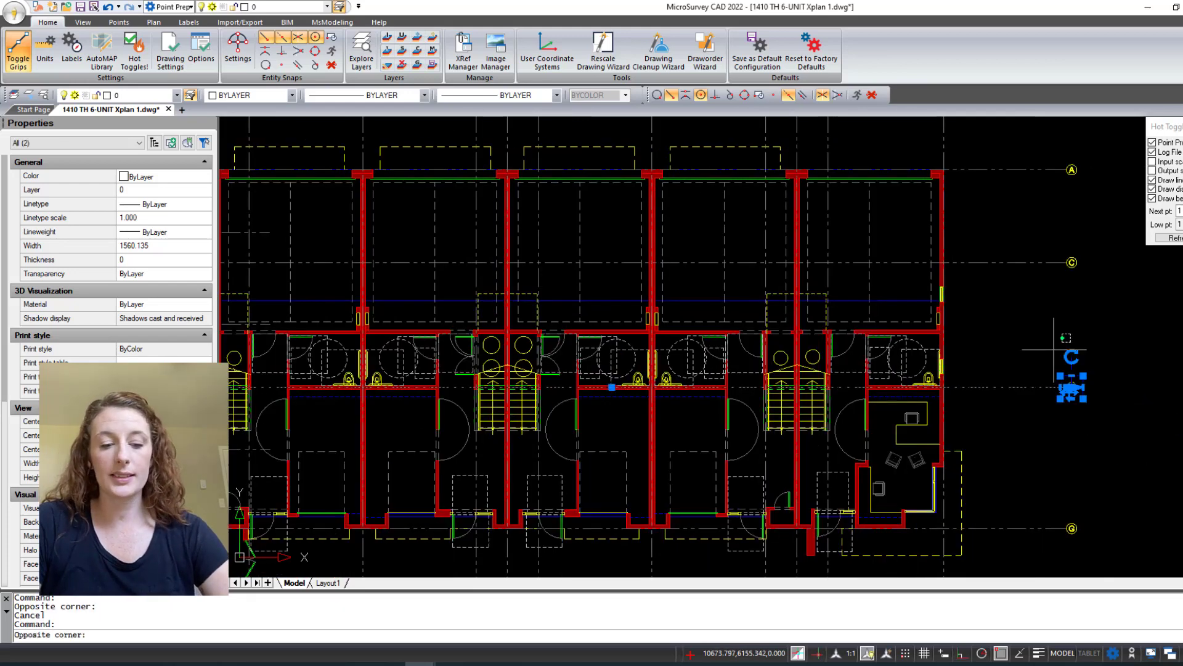
{"action": "type", "text": "LAYISO"}
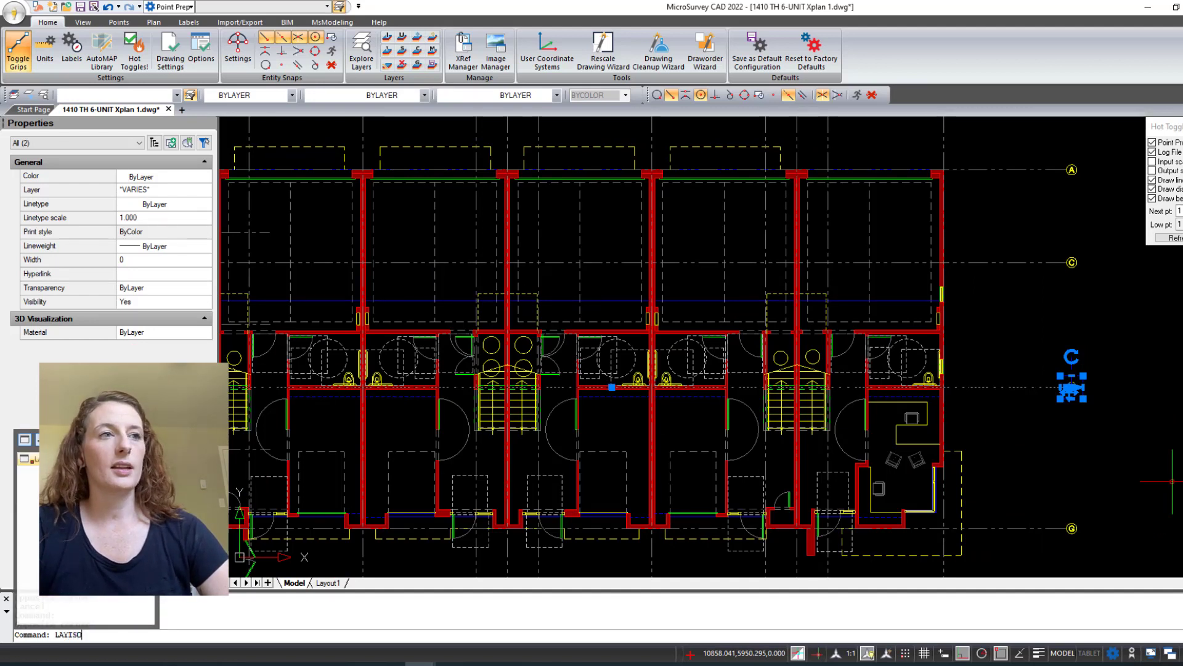
{"action": "key", "text": "Return"}
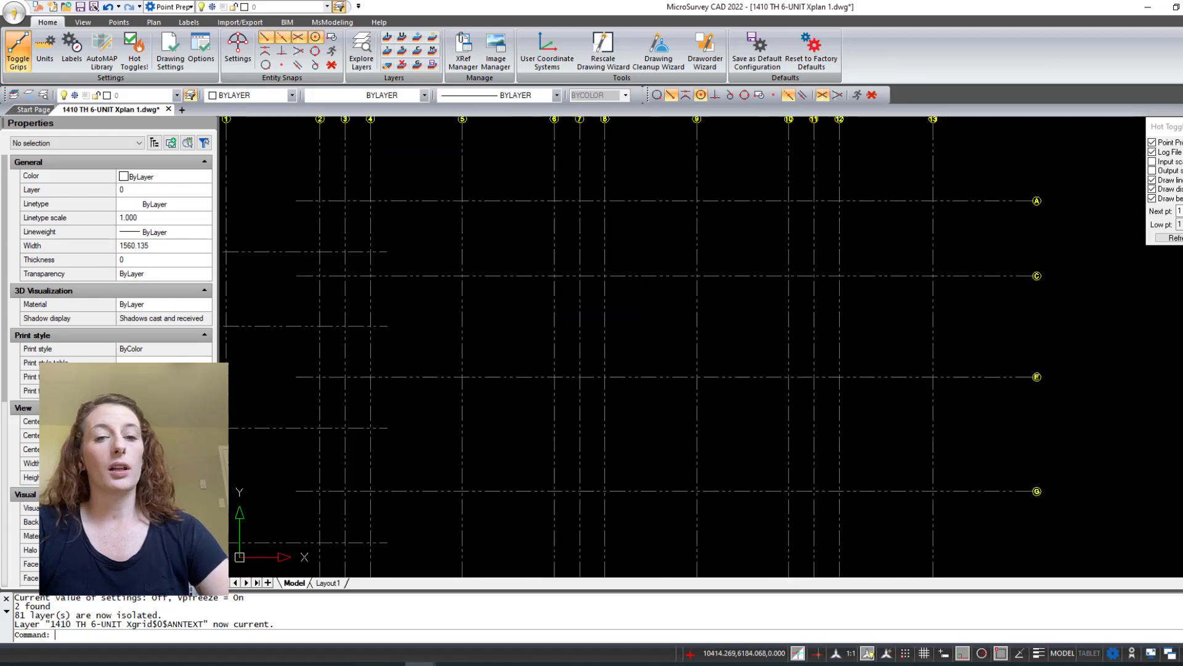
{"action": "scroll", "coordinate": [753, 312], "scroll_direction": "down", "scroll_amount": 3}
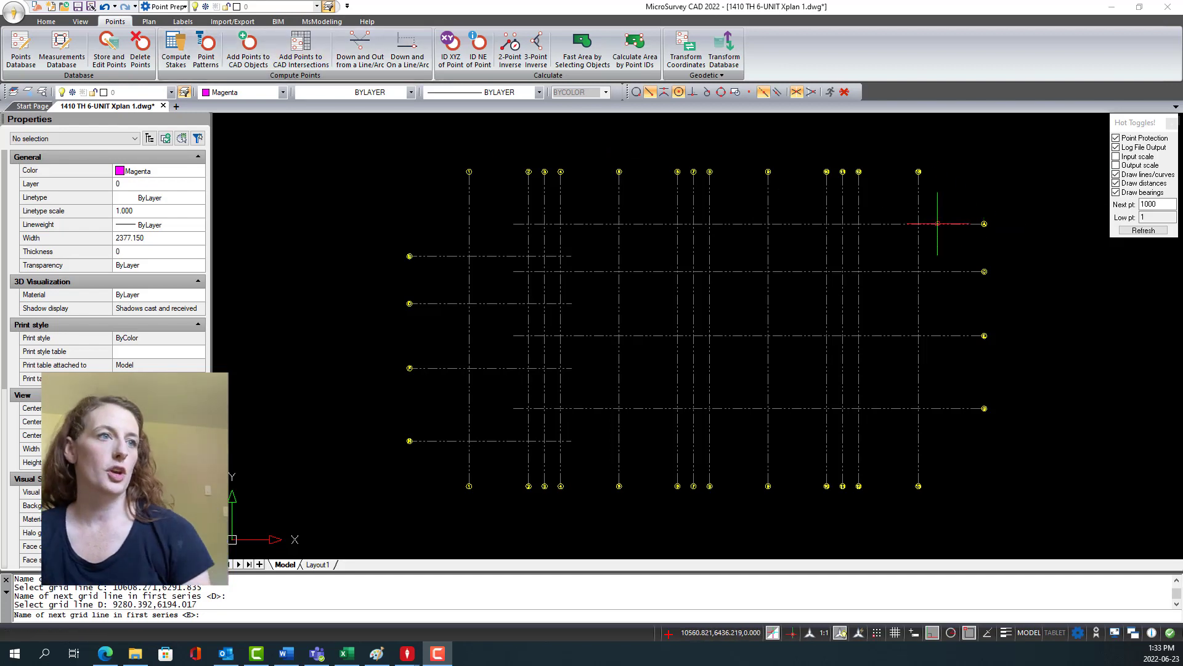
Restart Coordinate Grid Lines, storing end points from ID 1000 described as grid, with named lines as point IDs and computed elevations.
{"action": "key", "text": "Escape"}
{"action": "key", "text": "Escape"}
{"action": "key", "text": "Return"}
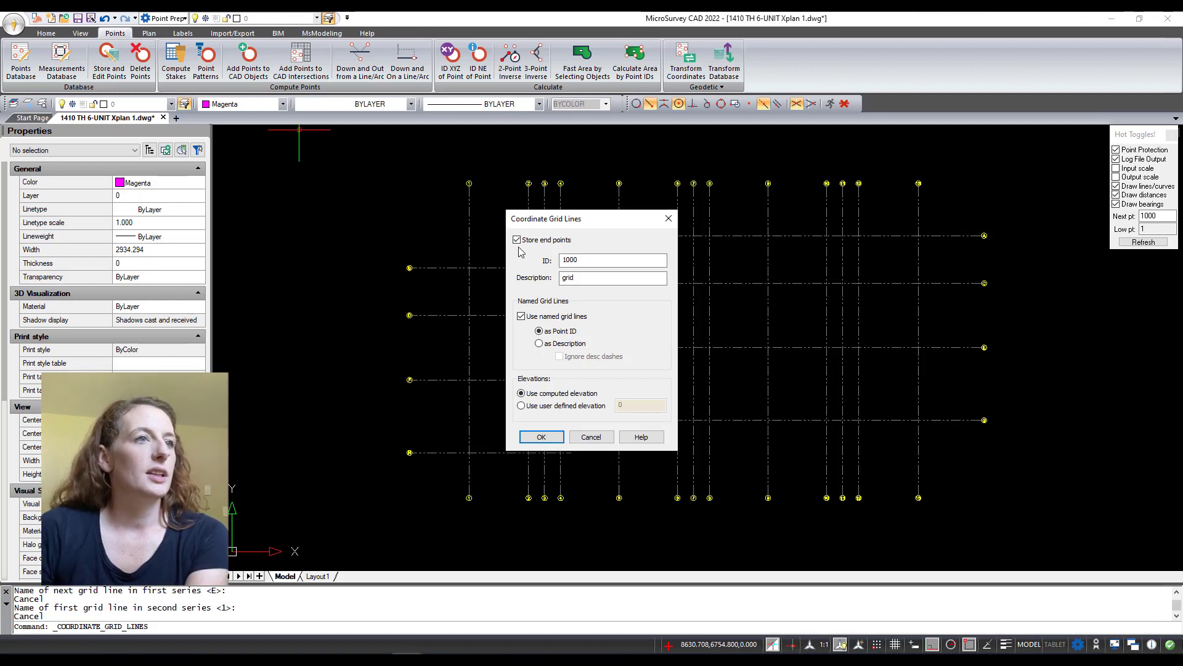
{"action": "left_click", "coordinate": [591, 259]}
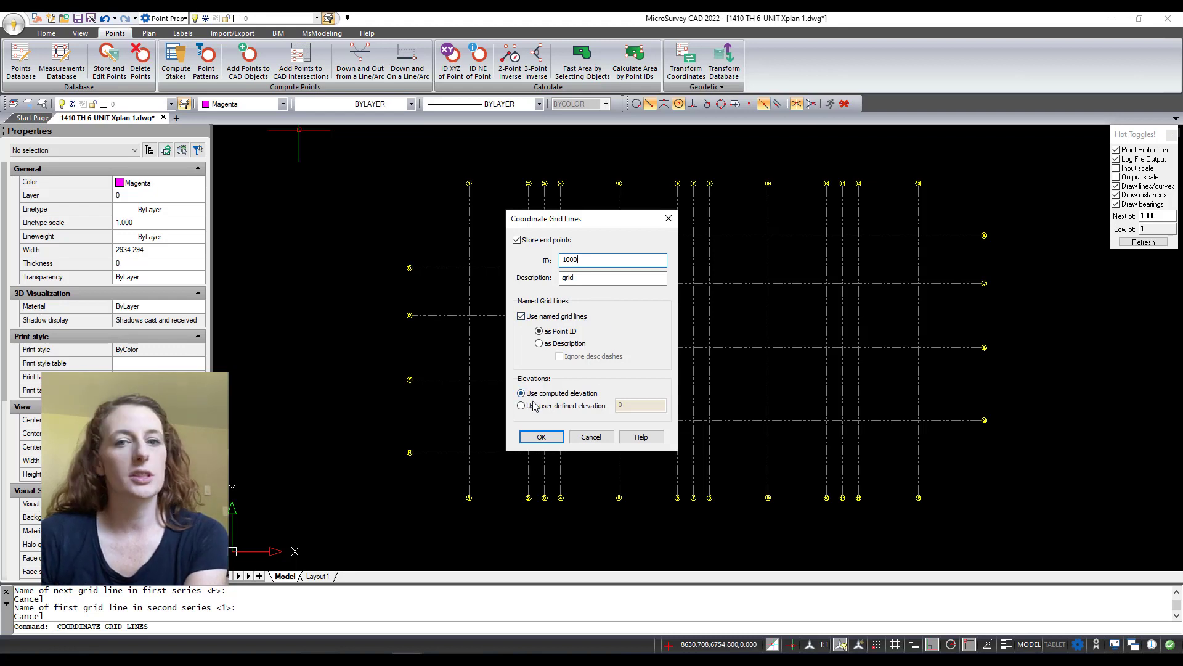
{"action": "left_click", "coordinate": [548, 437]}
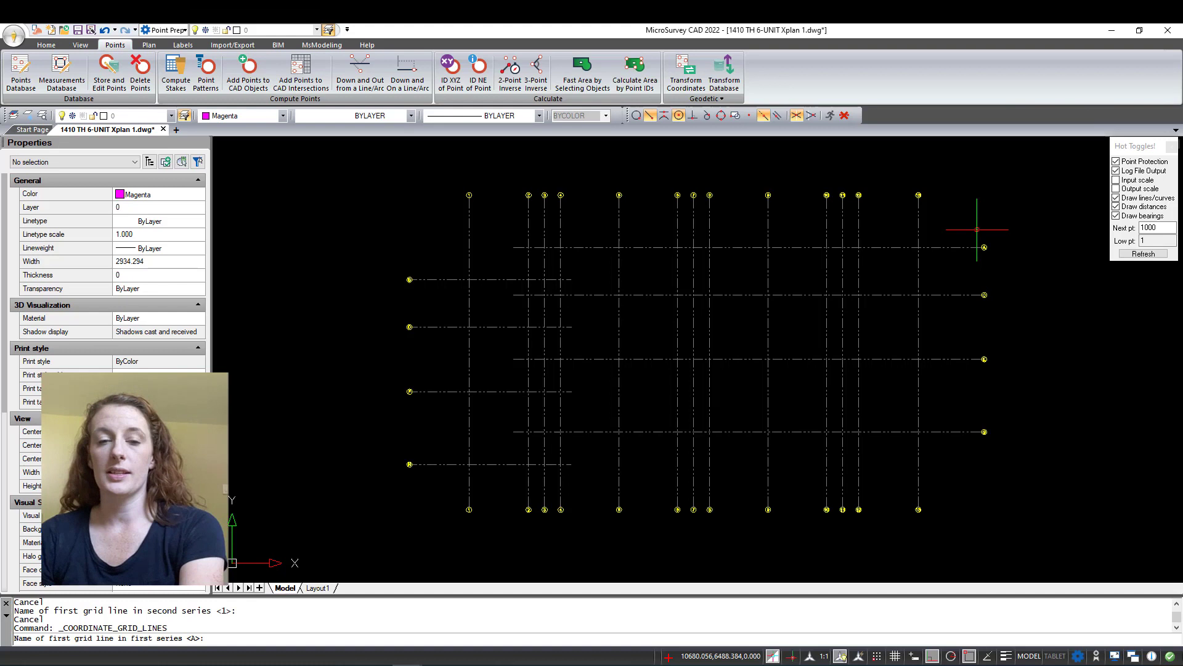
Assign the first-series names A, B, C and D to the matching horizontal grid lines and end that series.
{"action": "key", "text": "Return"}
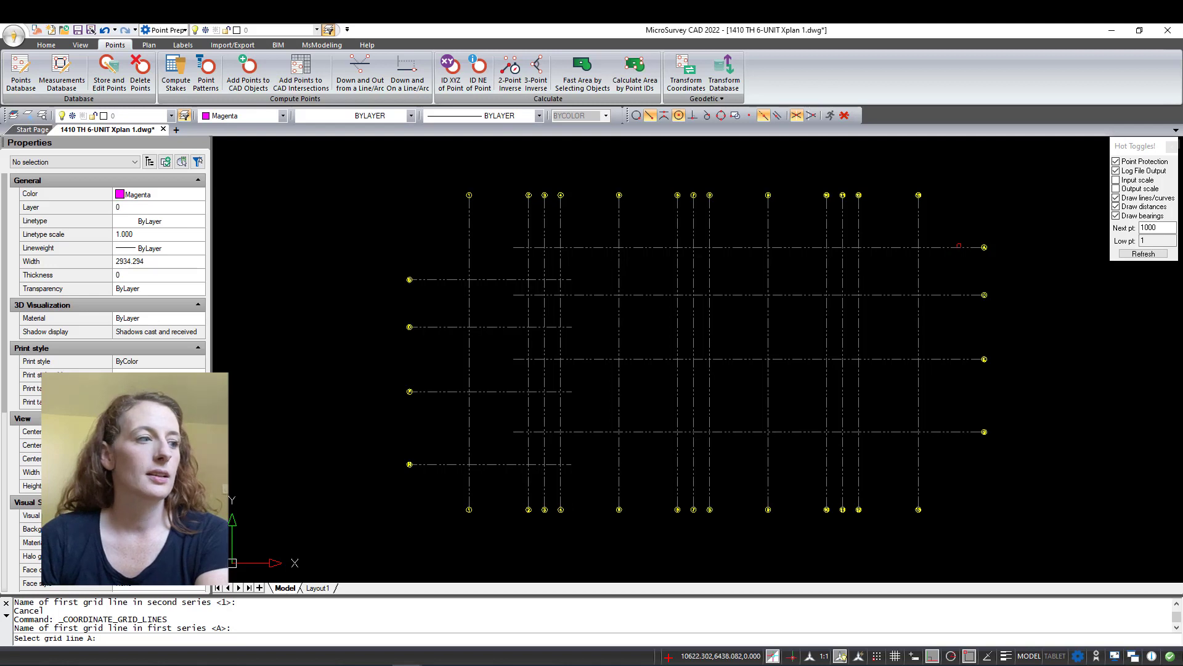
{"action": "left_click", "coordinate": [959, 246]}
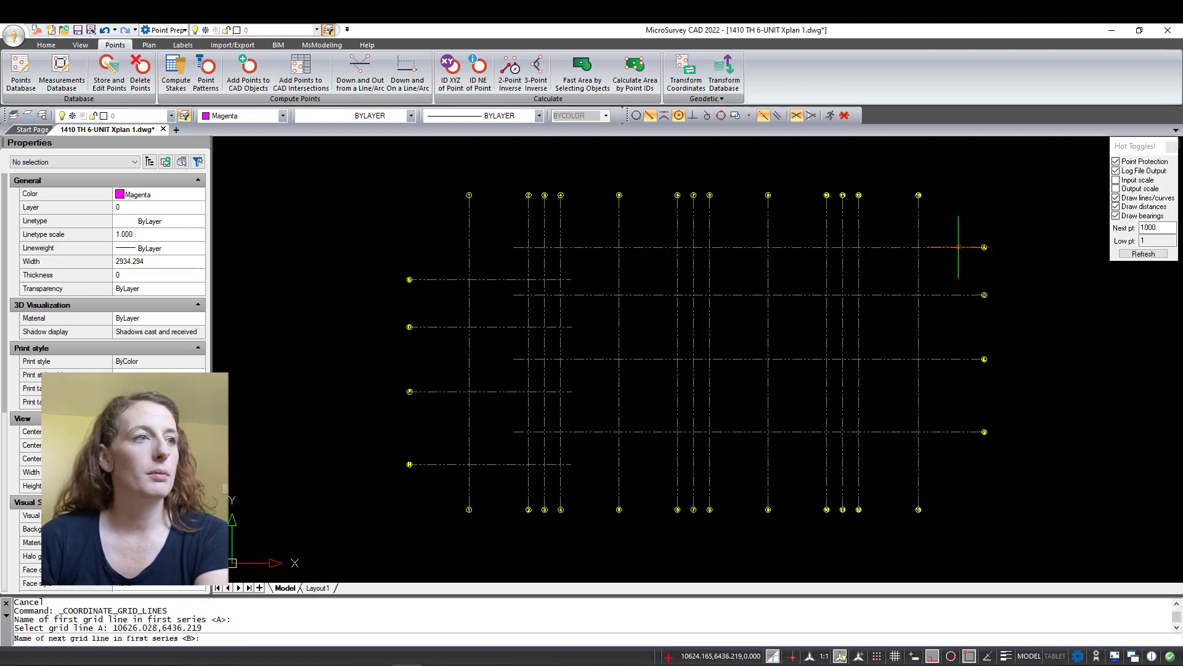
{"action": "key", "text": "Return"}
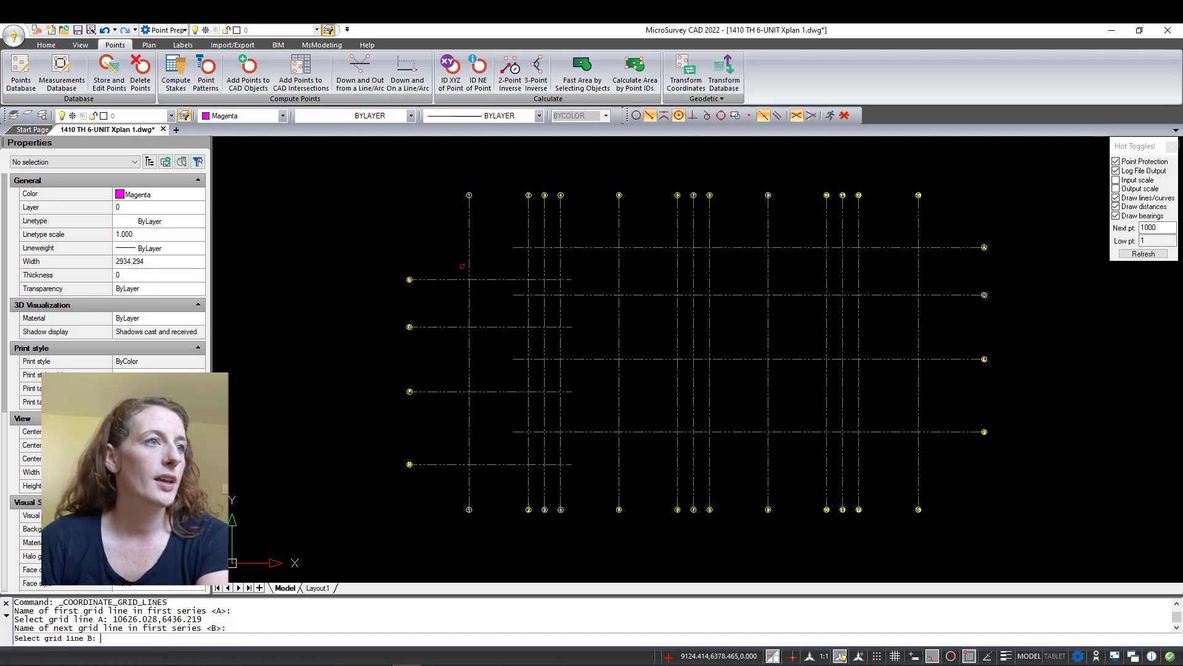
{"action": "left_click", "coordinate": [456, 281]}
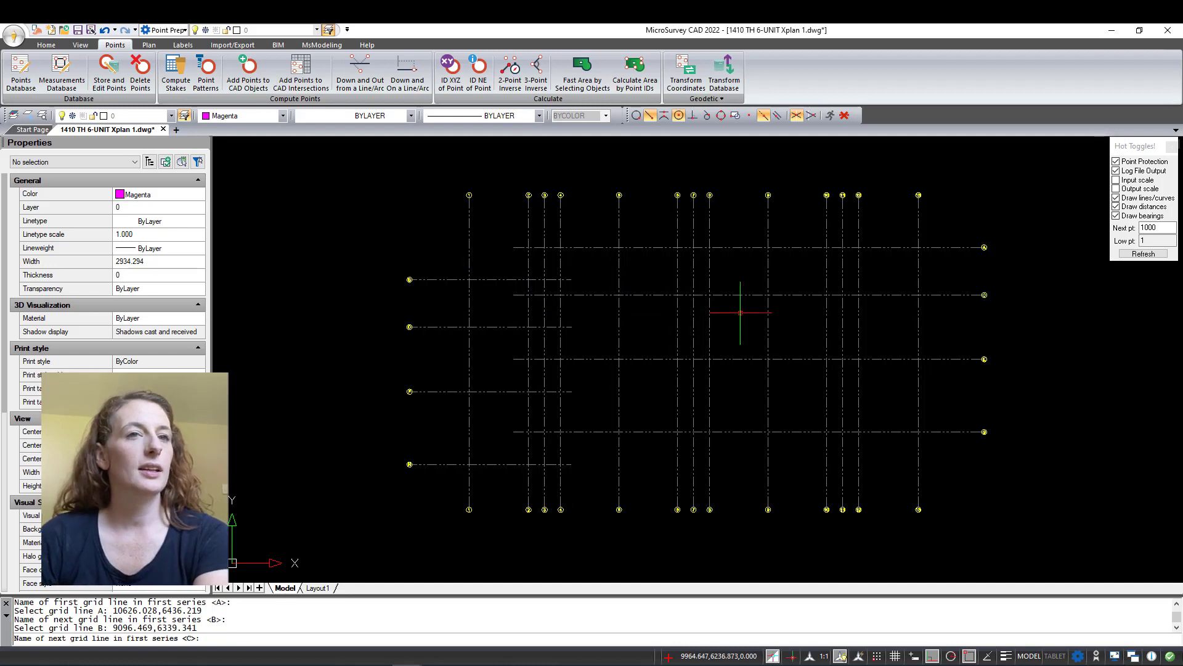
{"action": "key", "text": "Return"}
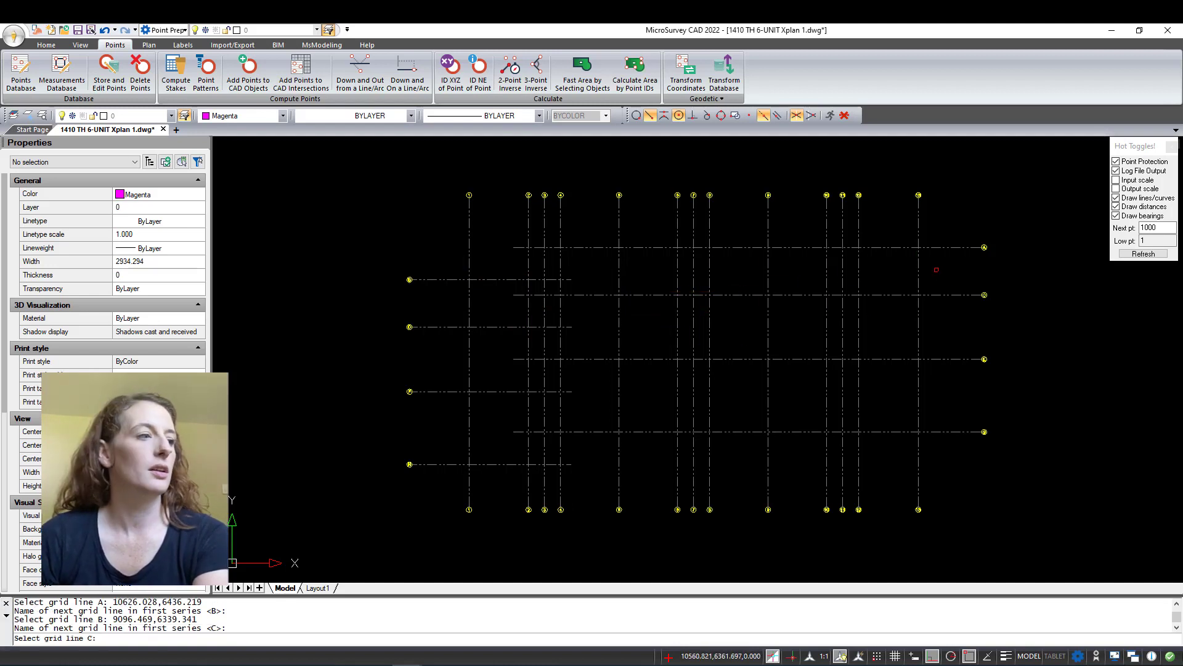
{"action": "left_click", "coordinate": [948, 294]}
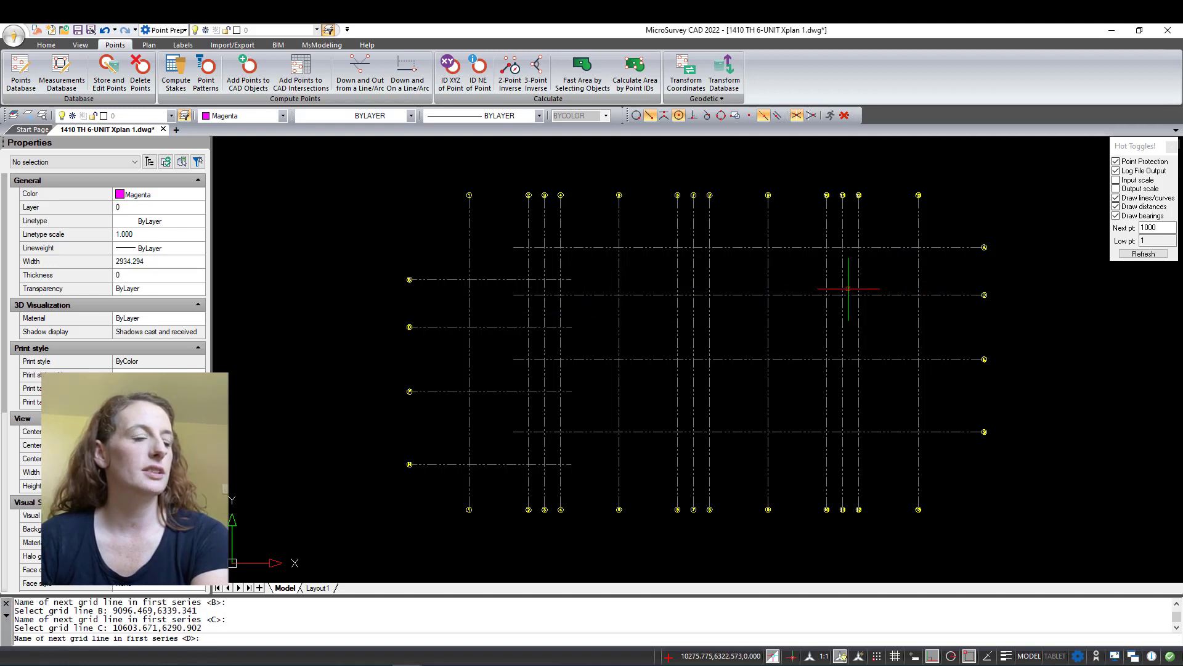
{"action": "key", "text": "Return"}
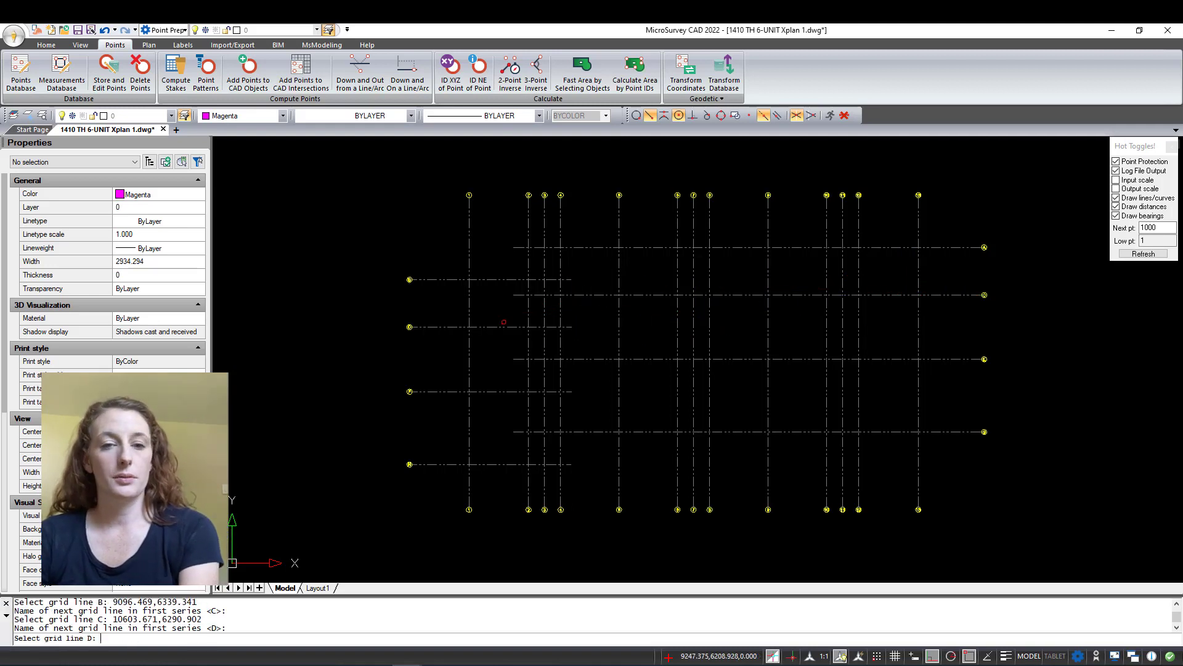
{"action": "left_click", "coordinate": [500, 327]}
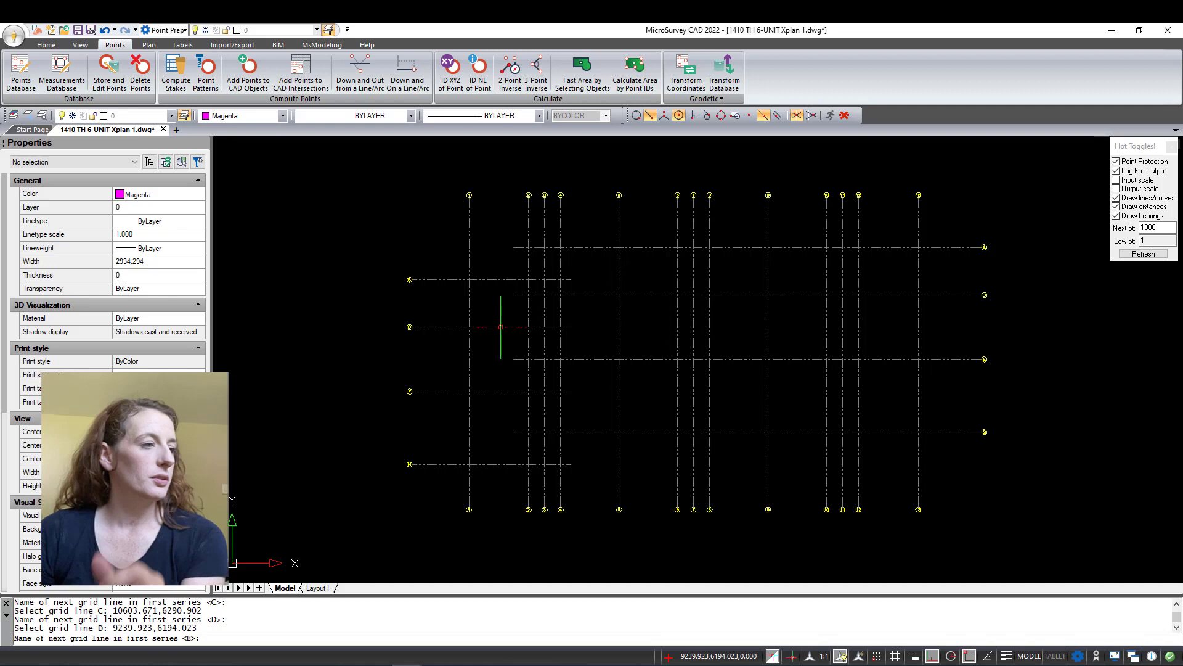
{"action": "key", "text": "Escape"}
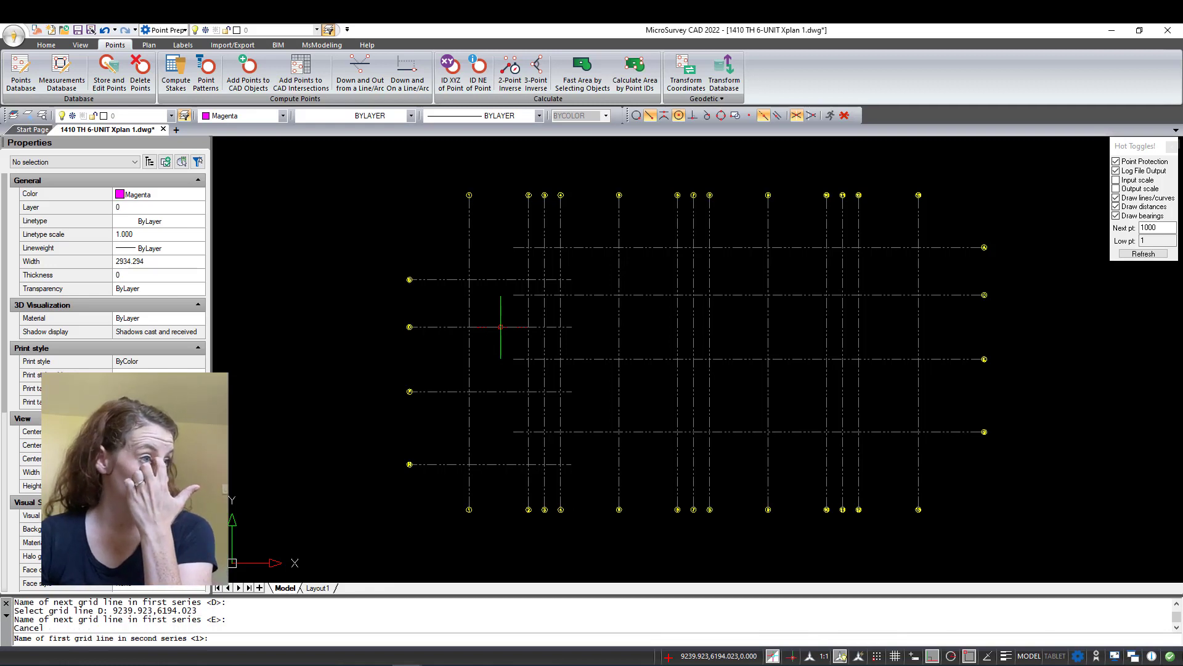
Assign the second-series names 1 through 7 to the matching vertical grid lines, then end the series to compute the grid points.
{"action": "left_click", "coordinate": [469, 234]}
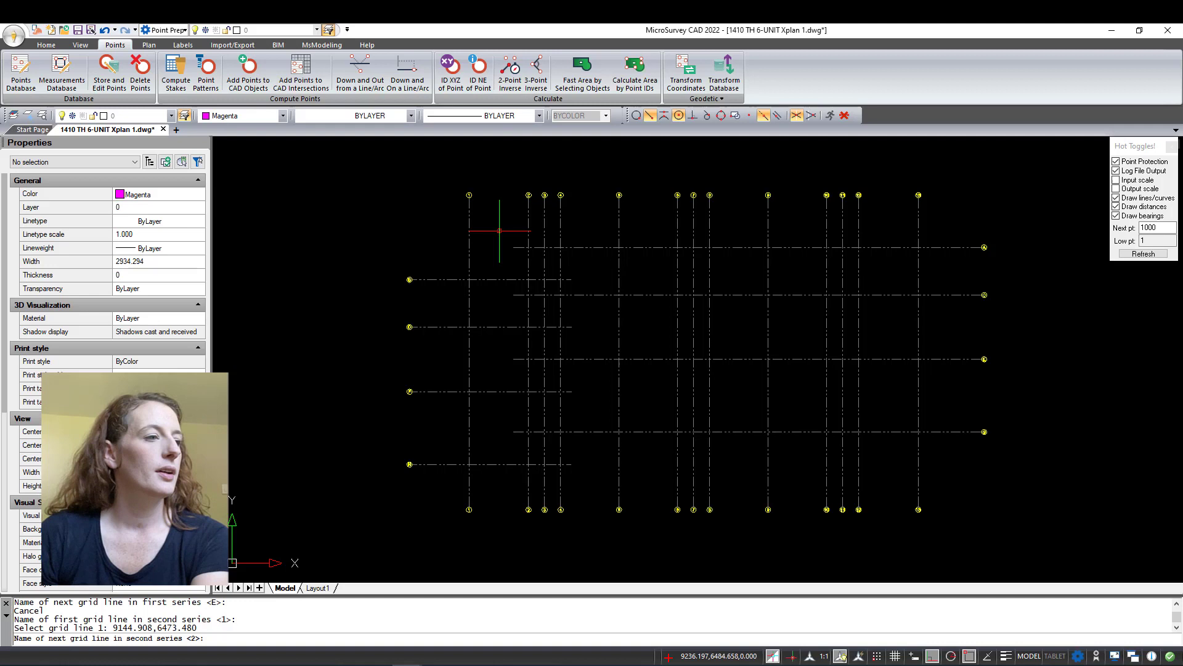
{"action": "key", "text": "Return"}
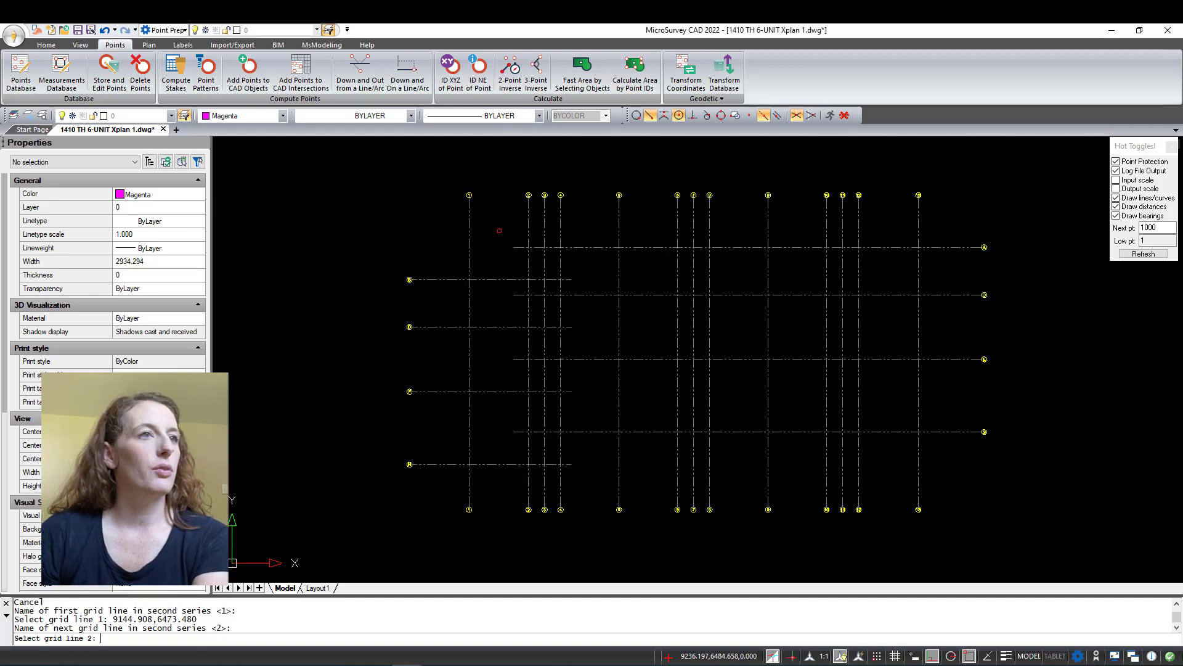
{"action": "left_click", "coordinate": [529, 222]}
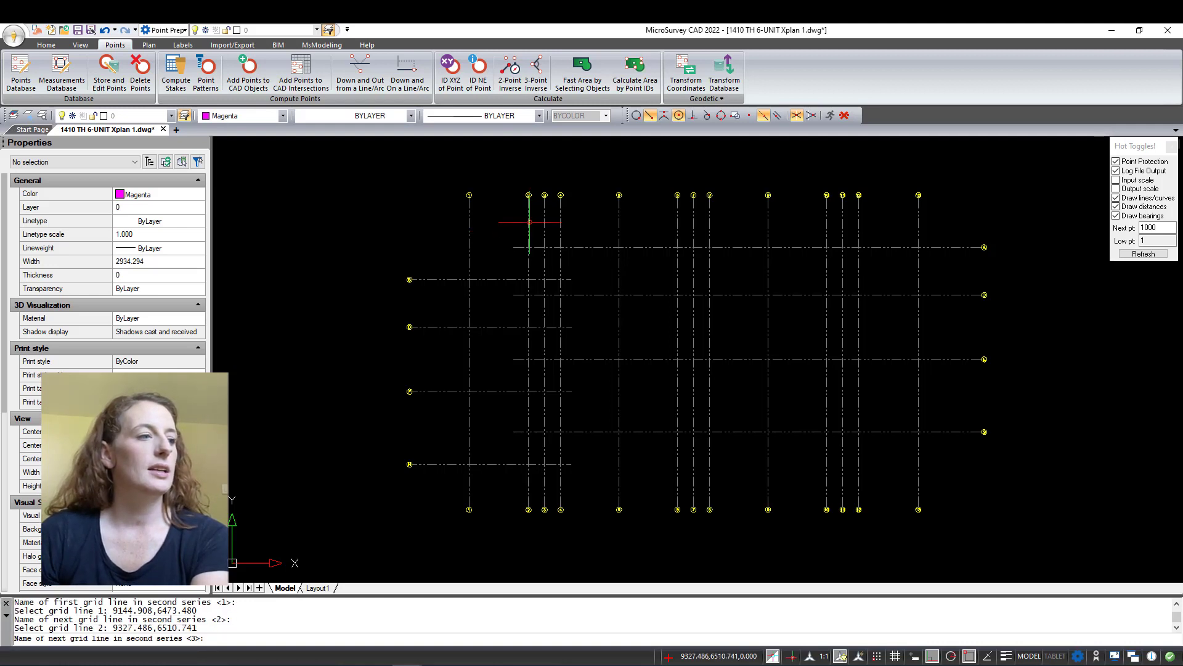
{"action": "key", "text": "Return"}
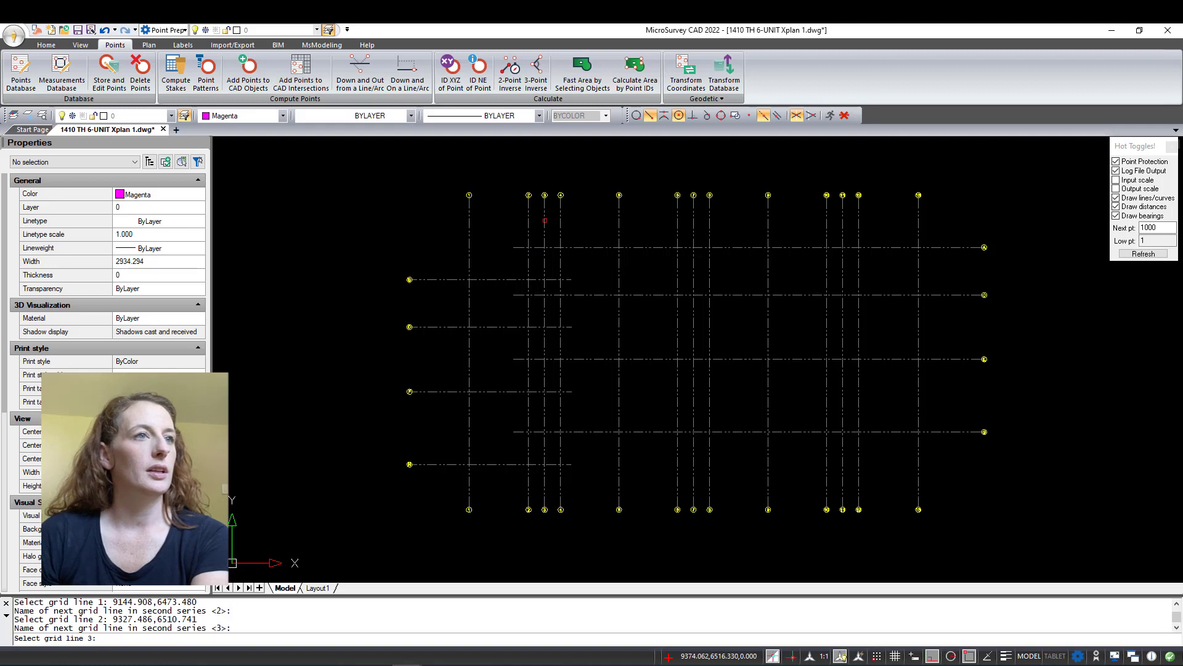
{"action": "left_click", "coordinate": [544, 221]}
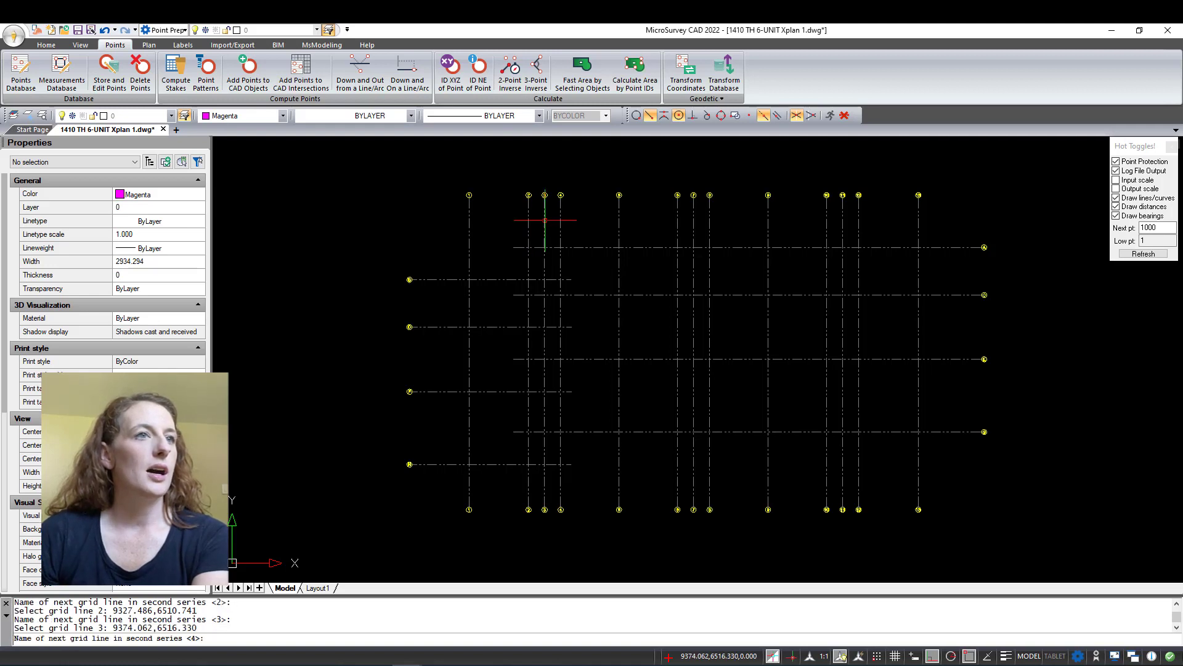
{"action": "key", "text": "Return"}
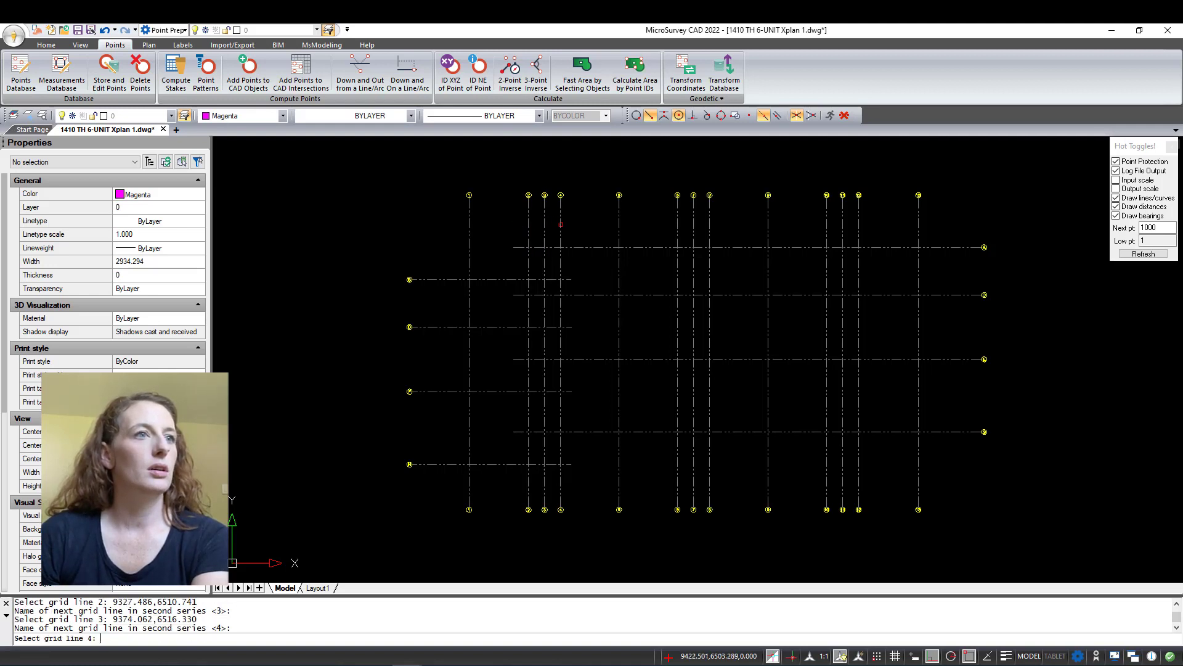
{"action": "left_click", "coordinate": [561, 225]}
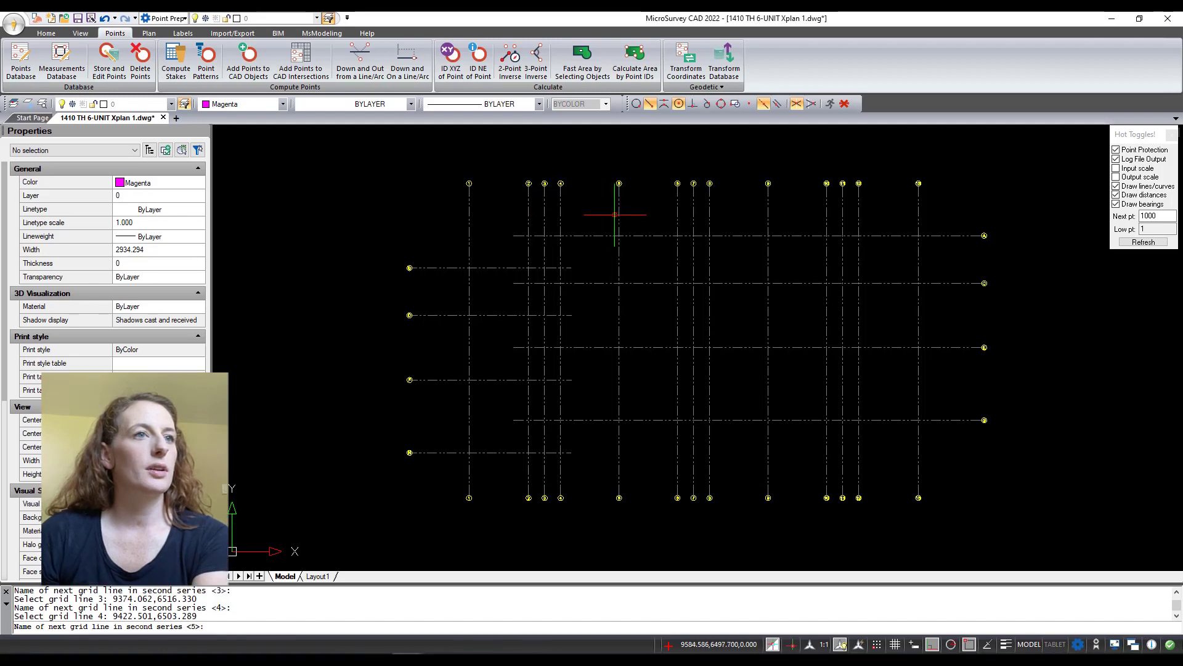
{"action": "key", "text": "Return"}
{"action": "left_click", "coordinate": [618, 216]}
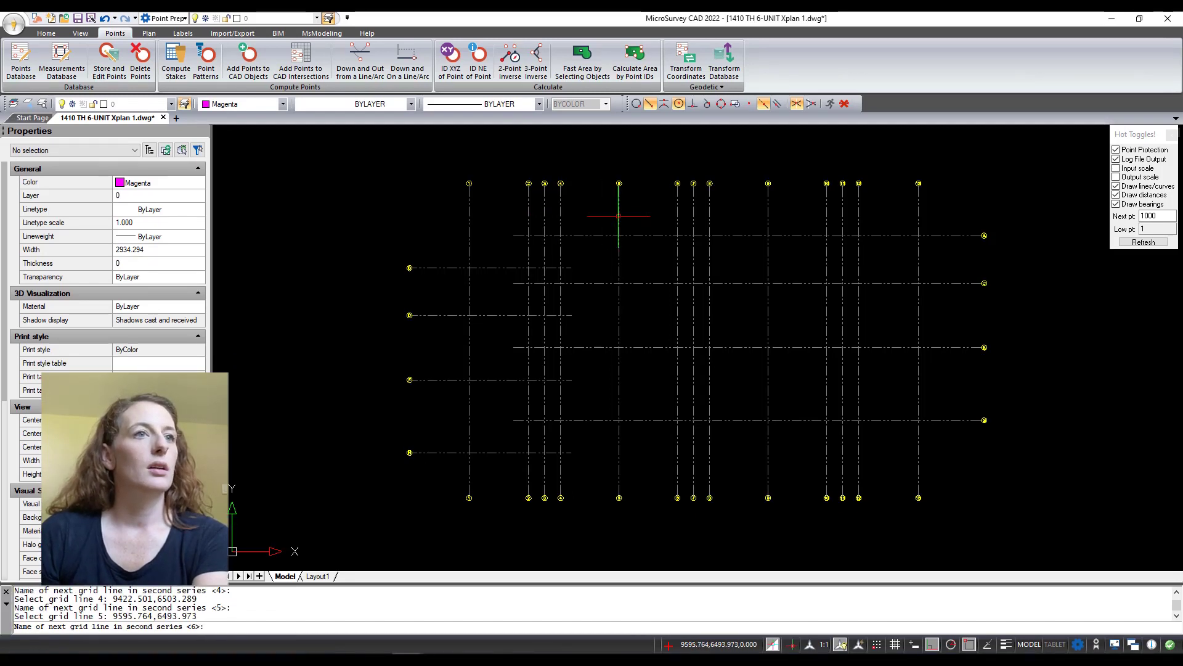
{"action": "key", "text": "Return"}
{"action": "left_click", "coordinate": [679, 212]}
{"action": "key", "text": "Return"}
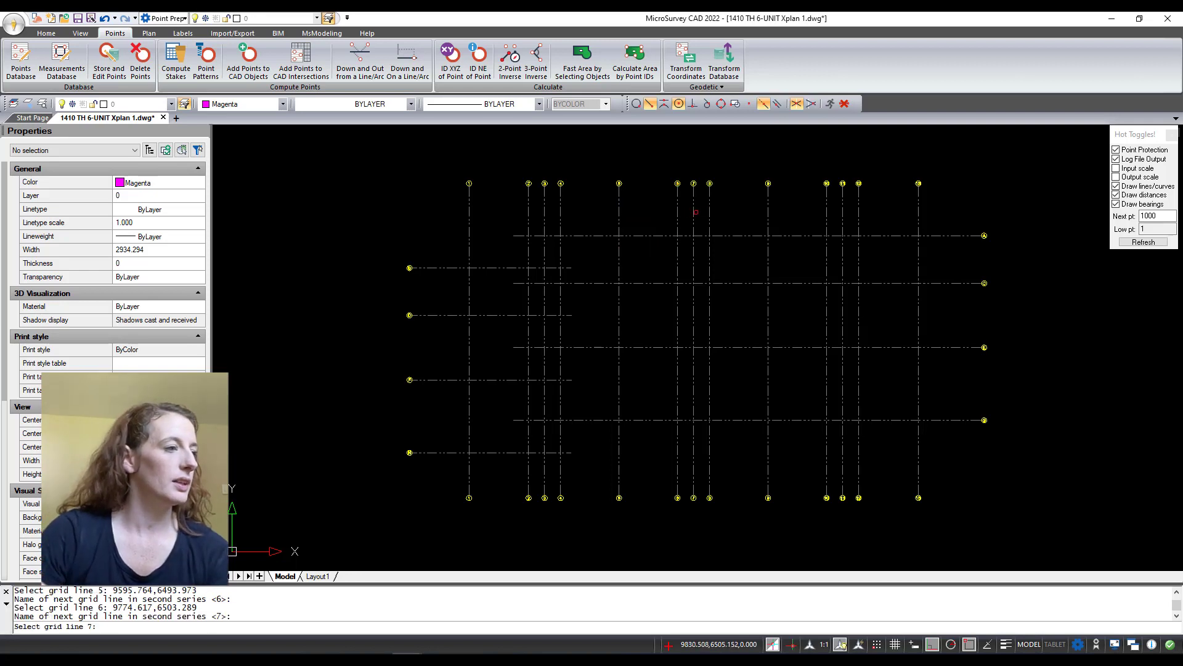
{"action": "left_click", "coordinate": [693, 213]}
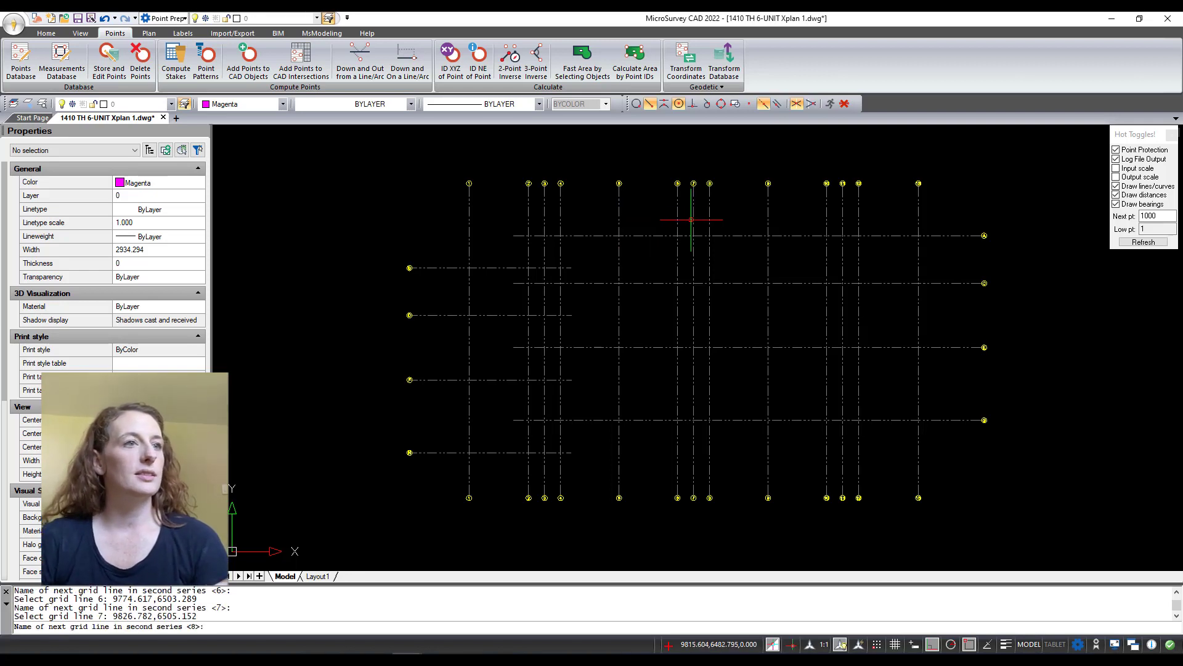
{"action": "key", "text": "Return"}
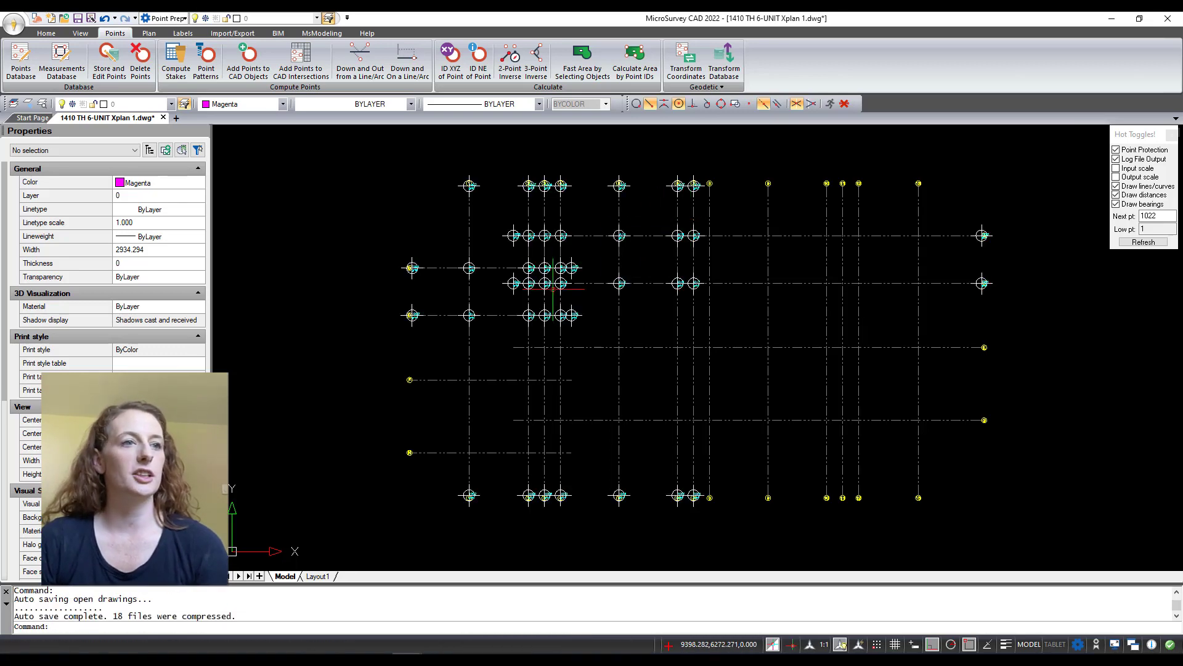
{"action": "scroll", "coordinate": [736, 294], "scroll_direction": "up", "scroll_amount": 1}
{"action": "middle_click_drag", "start_coordinate": [737, 295], "coordinate": [745, 369]}
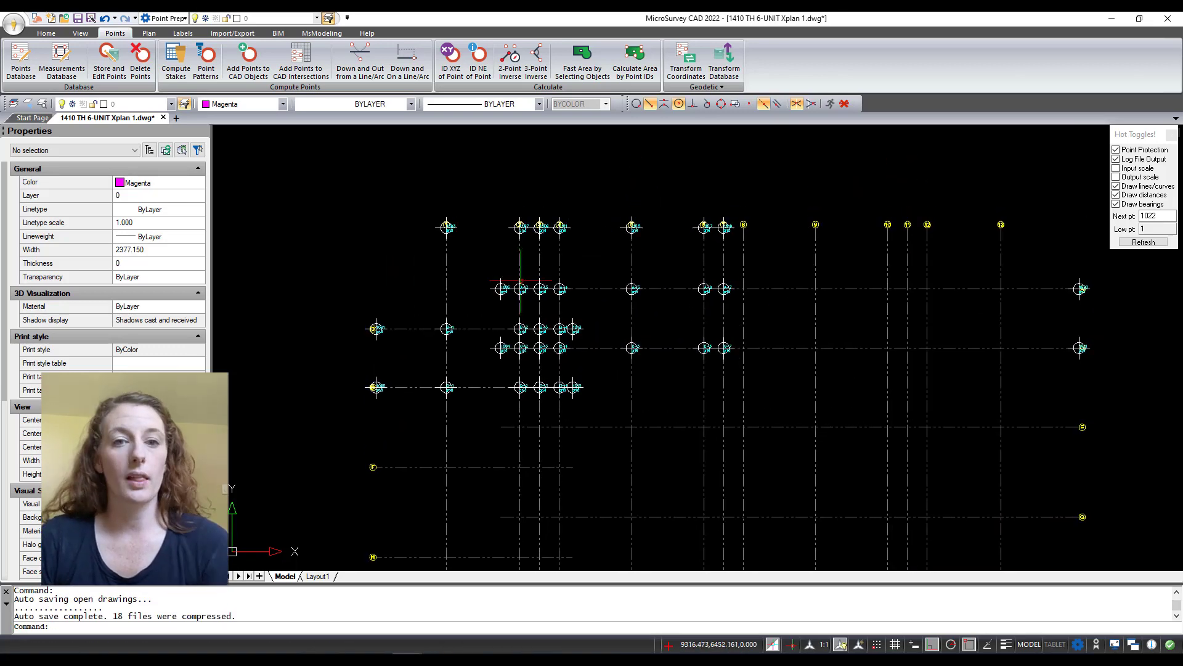
{"action": "scroll", "coordinate": [521, 301], "scroll_direction": "up", "scroll_amount": 6}
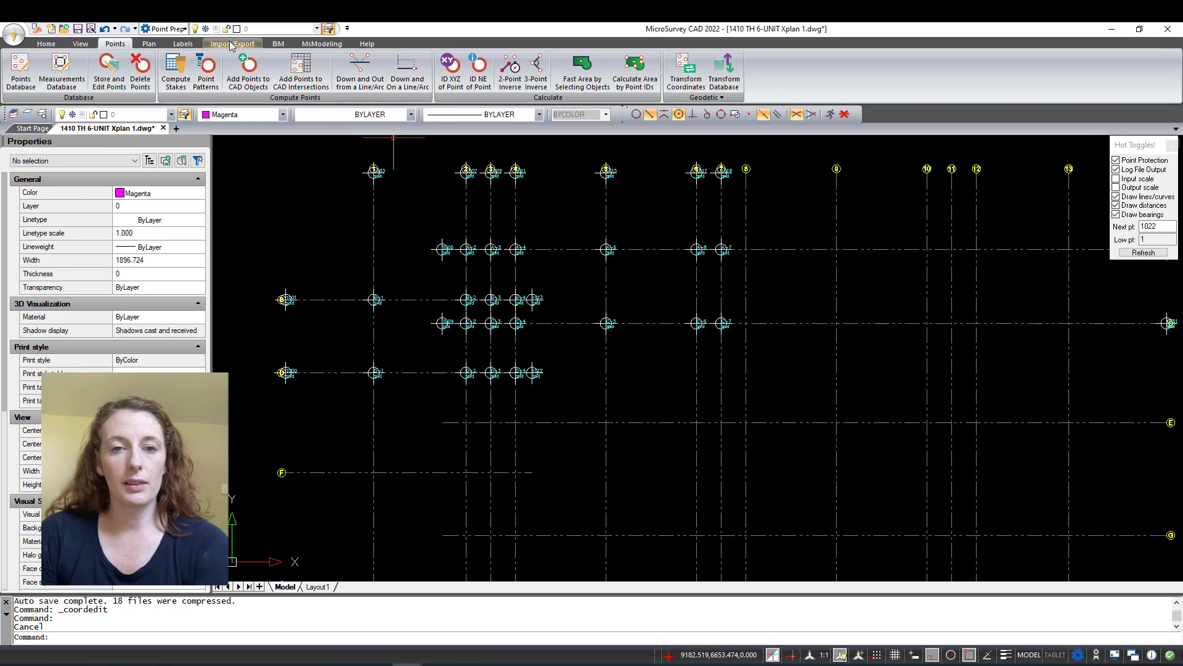
Start a Leica iCON project export and name the project Gridlines.
{"action": "left_click", "coordinate": [231, 44]}
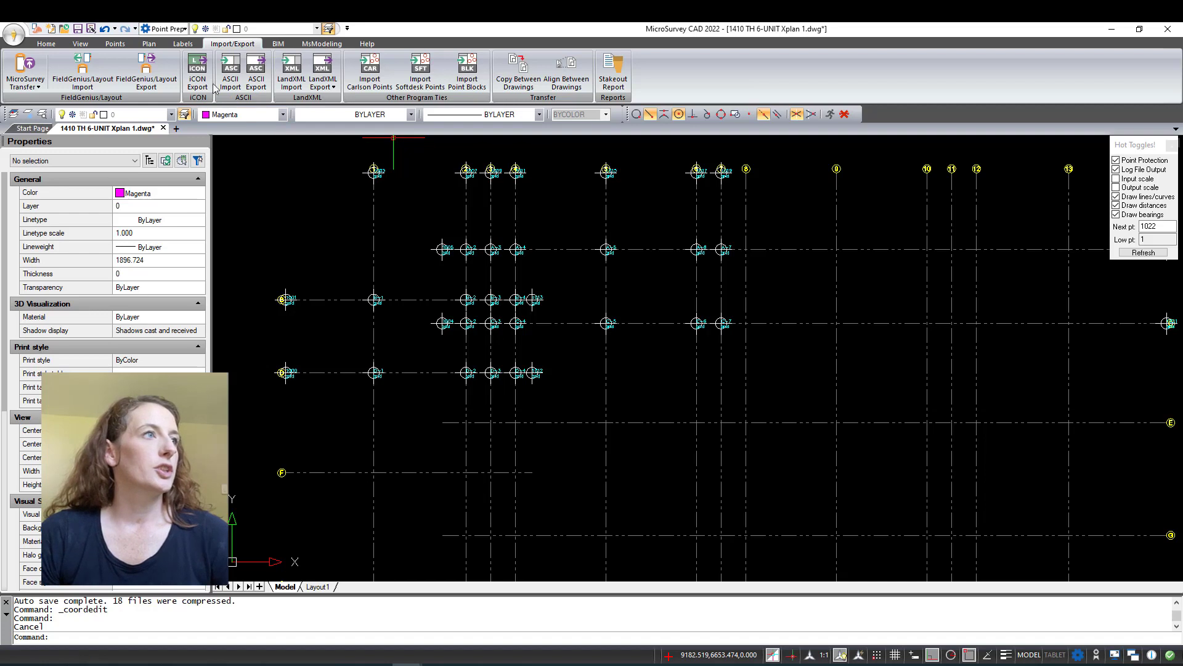
{"action": "left_click", "coordinate": [197, 70]}
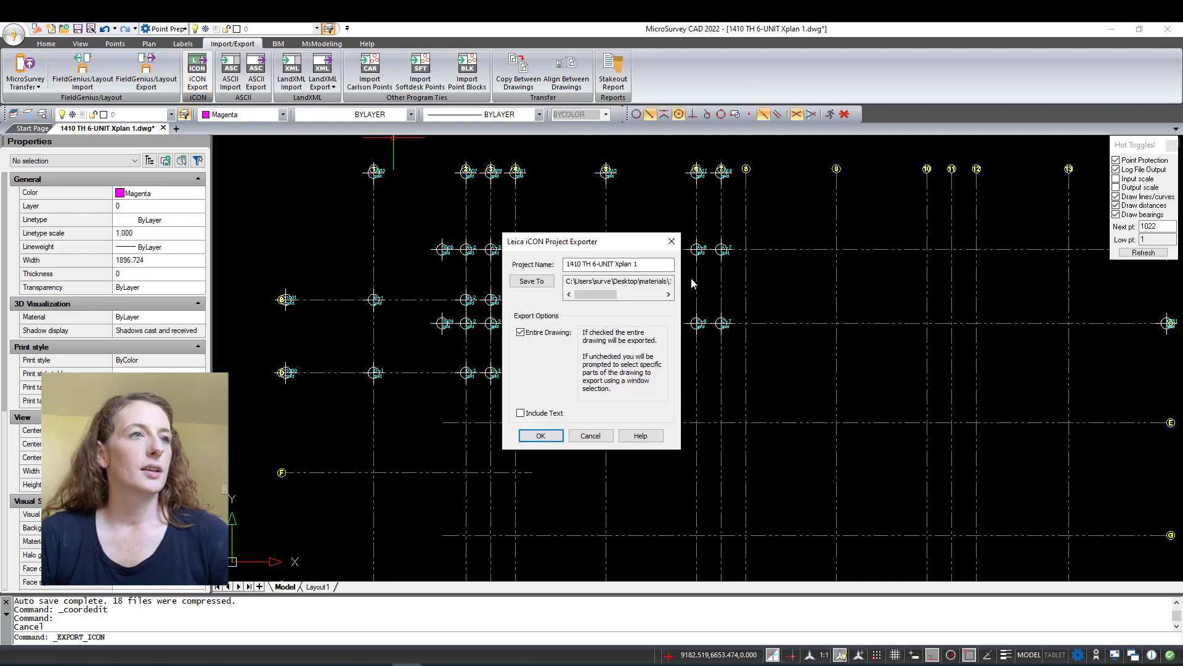
{"action": "left_click_drag", "start_coordinate": [651, 264], "coordinate": [561, 264]}
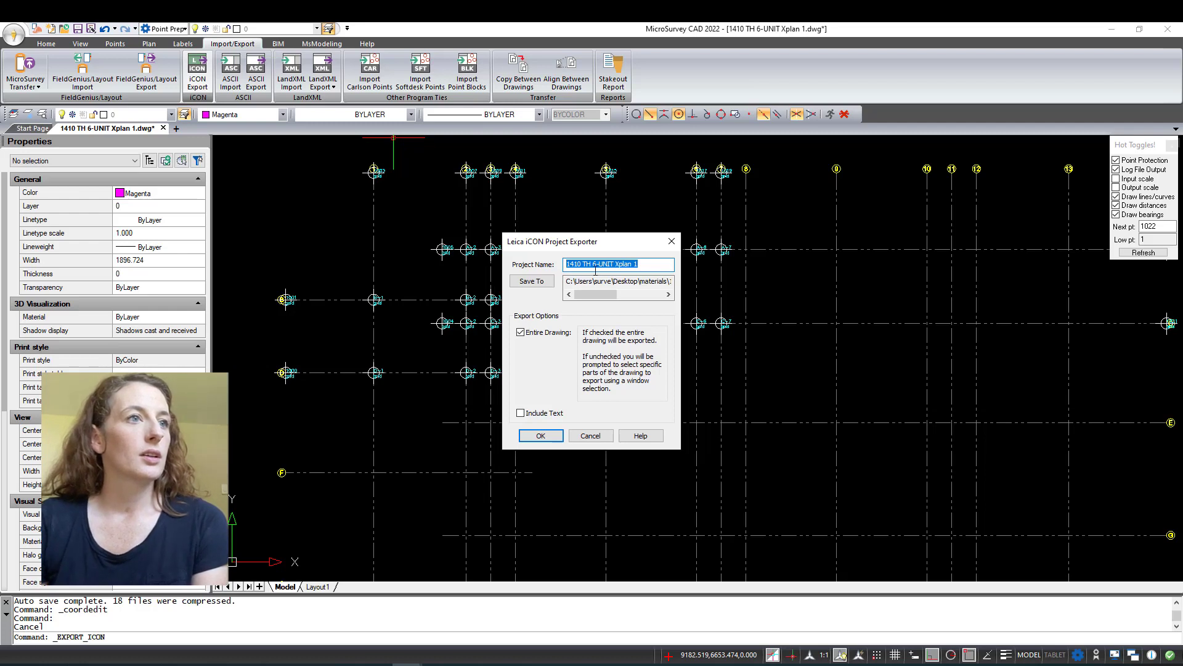
{"action": "left_click_drag", "start_coordinate": [642, 264], "coordinate": [563, 264]}
{"action": "type", "text": "Grid"}
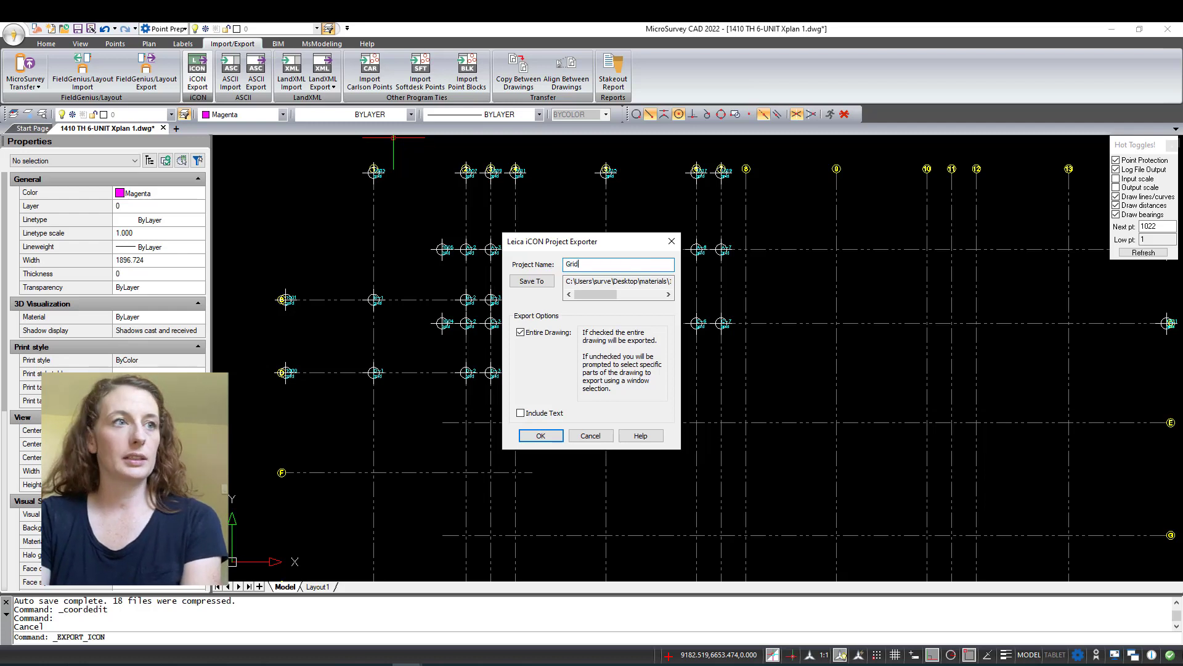
{"action": "type", "text": "lines"}
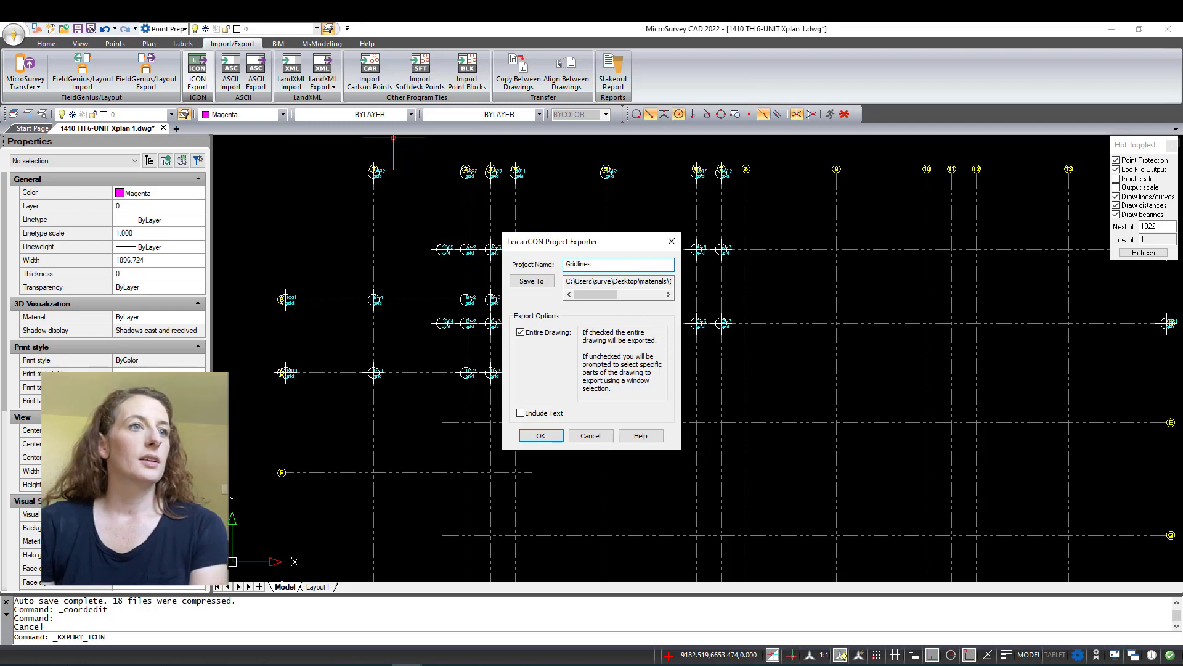
Set the export's destination to the materials folder on the Desktop.
{"action": "left_click", "coordinate": [530, 281]}
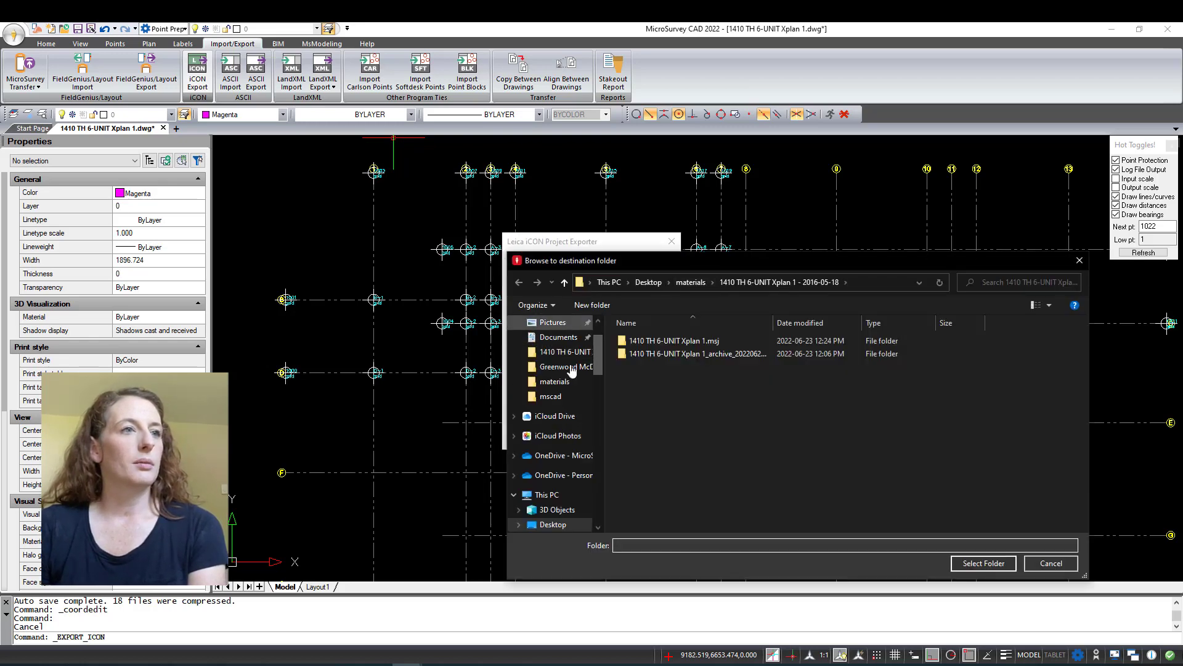
{"action": "scroll", "coordinate": [561, 370], "scroll_direction": "up", "scroll_amount": 3}
{"action": "left_click", "coordinate": [553, 347]}
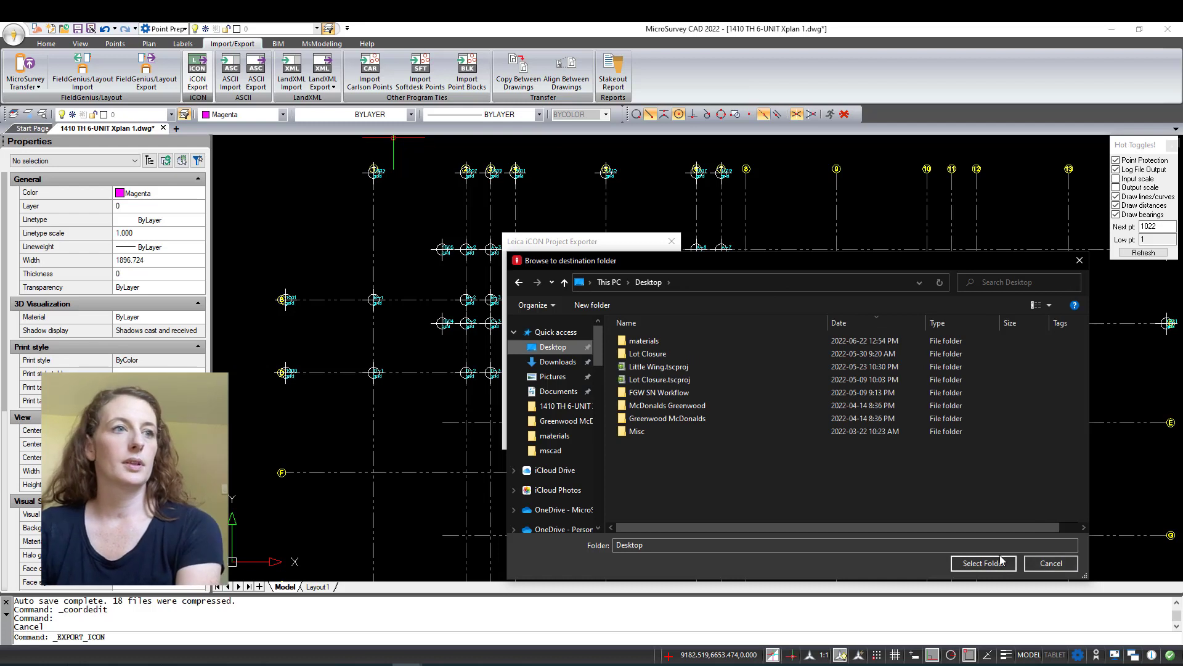
{"action": "double_click", "coordinate": [643, 340]}
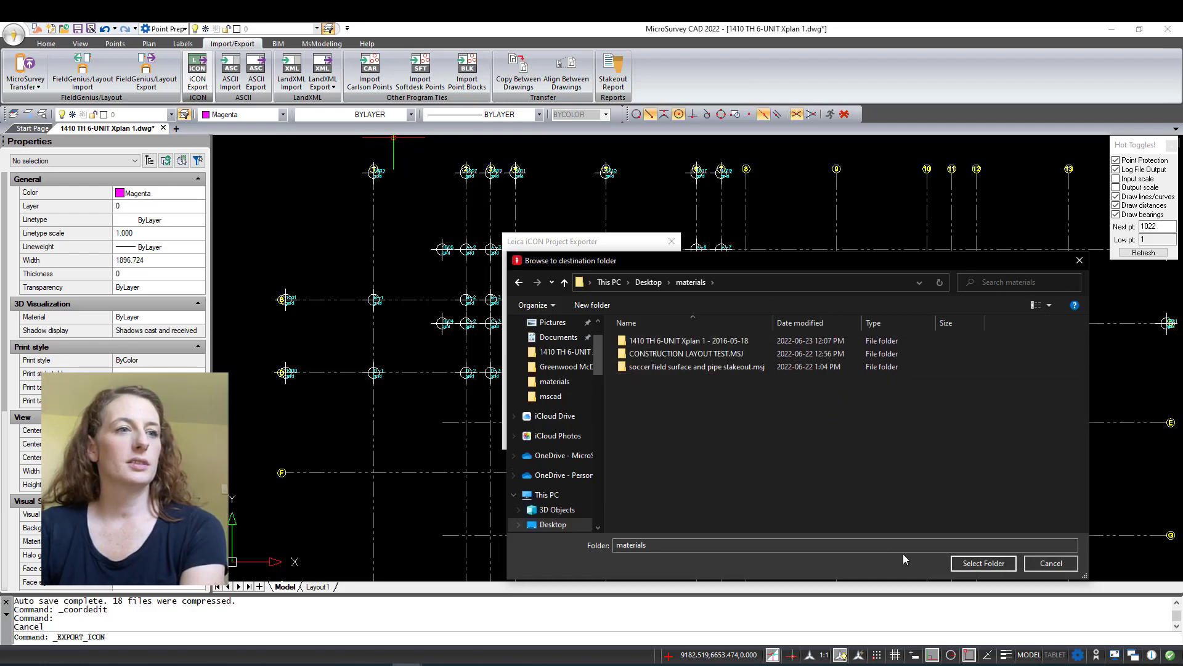
{"action": "left_click", "coordinate": [984, 563]}
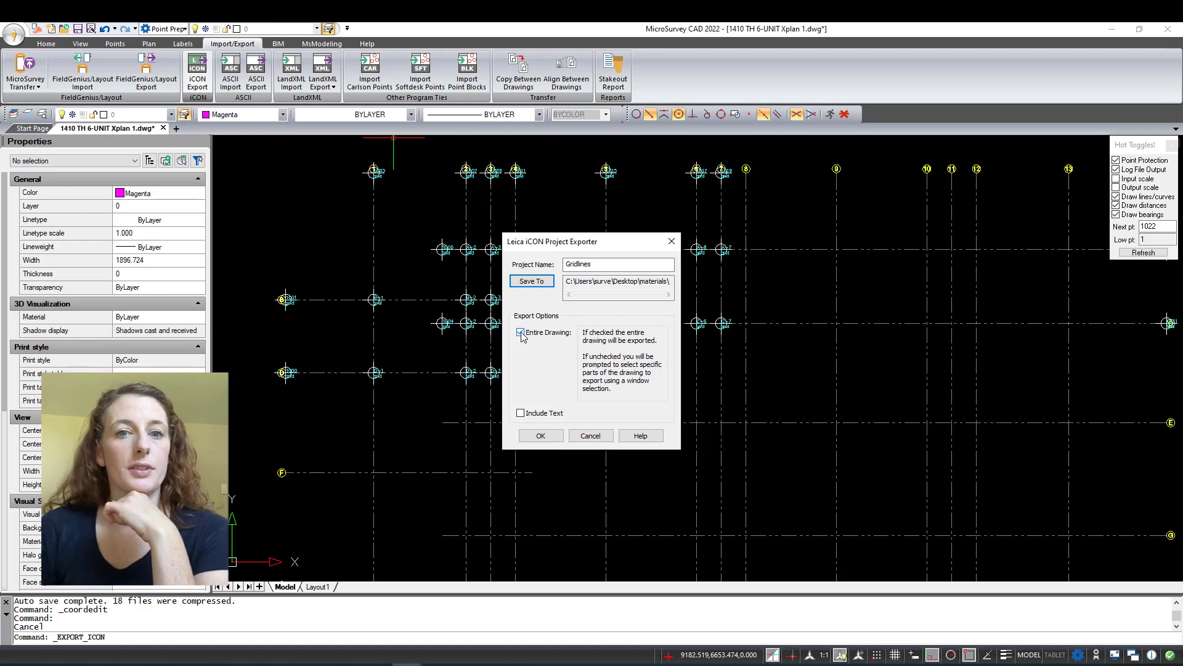
Turn off exporting the entire drawing and export a window selection enclosing all grid lines and computed points.
{"action": "left_click", "coordinate": [521, 333]}
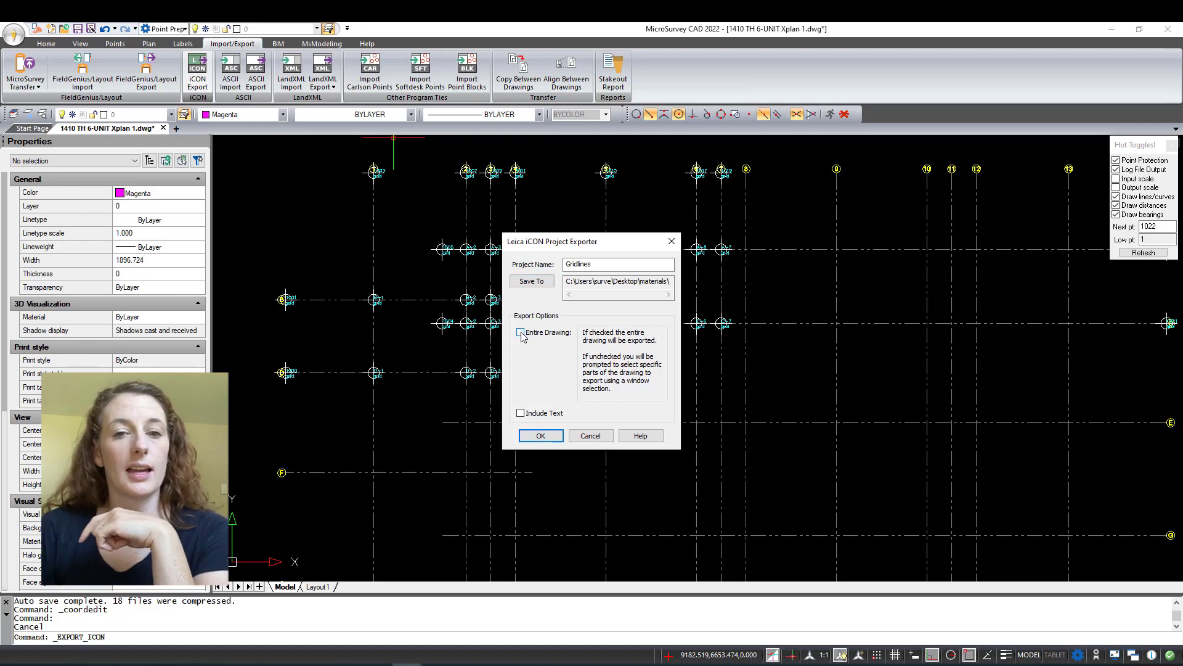
{"action": "left_click", "coordinate": [544, 436]}
{"action": "scroll", "coordinate": [753, 430], "scroll_direction": "down", "scroll_amount": 4}
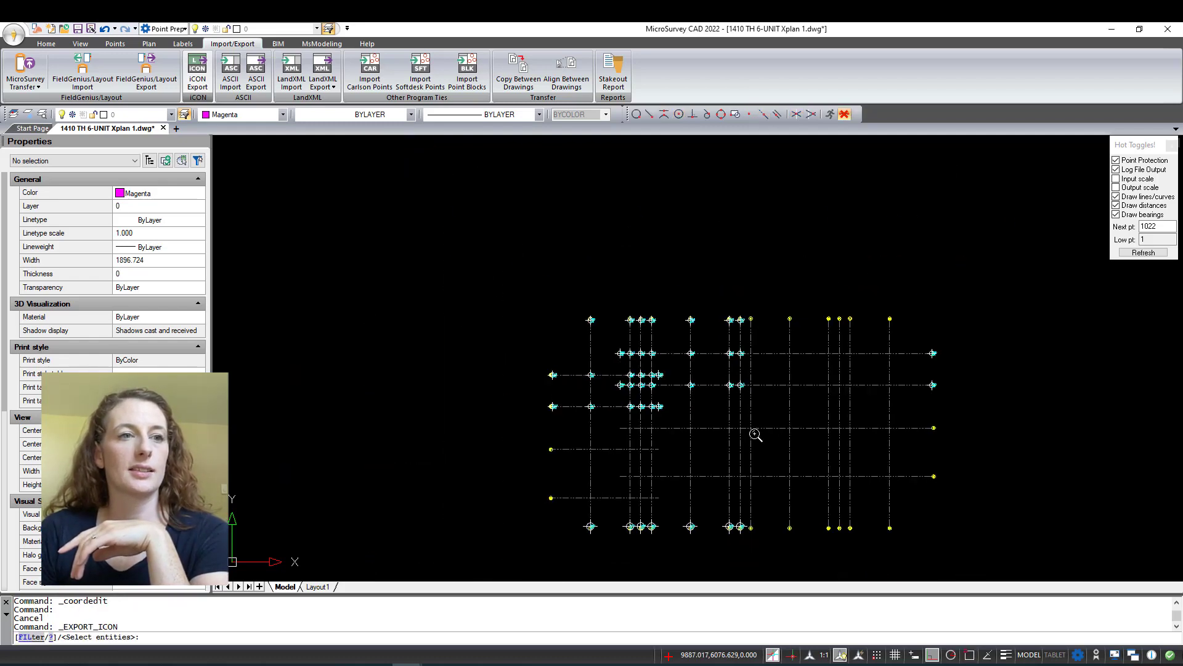
{"action": "middle_click_drag", "start_coordinate": [832, 449], "coordinate": [805, 386]}
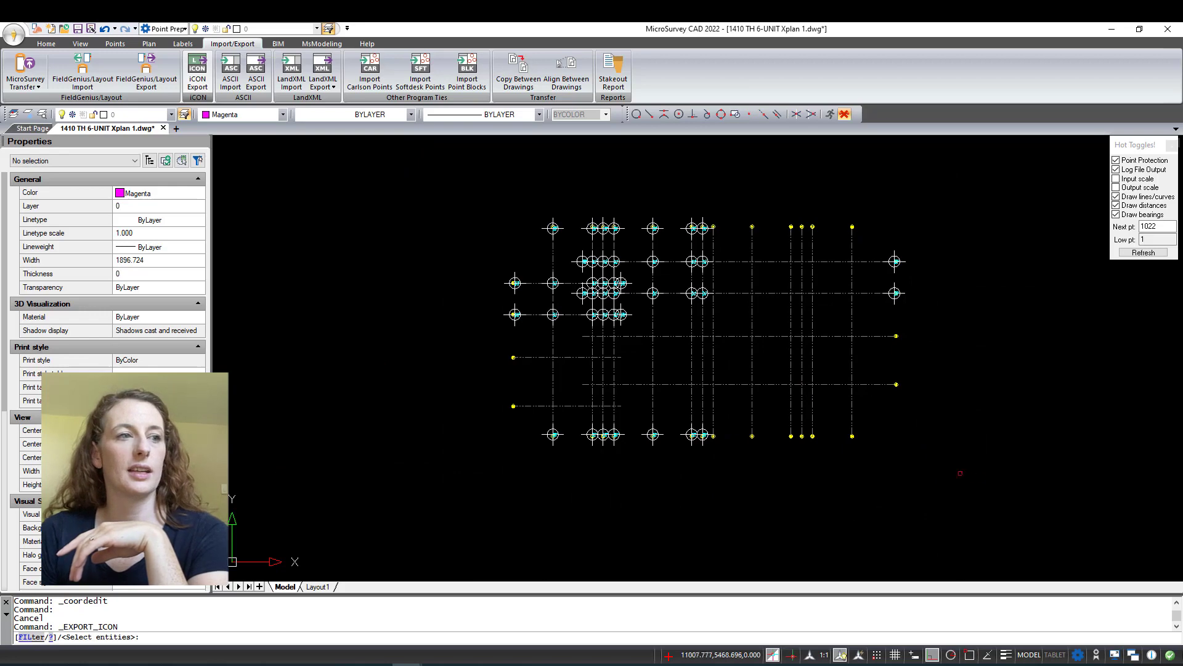
{"action": "left_click", "coordinate": [997, 483]}
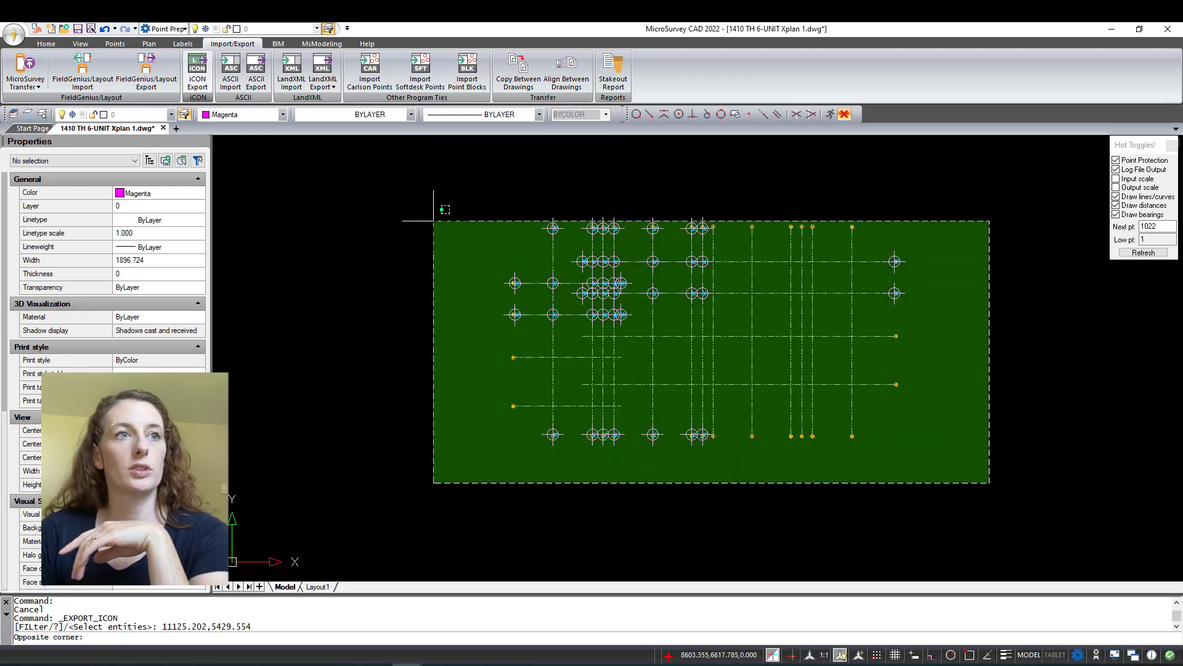
{"action": "left_click", "coordinate": [424, 187]}
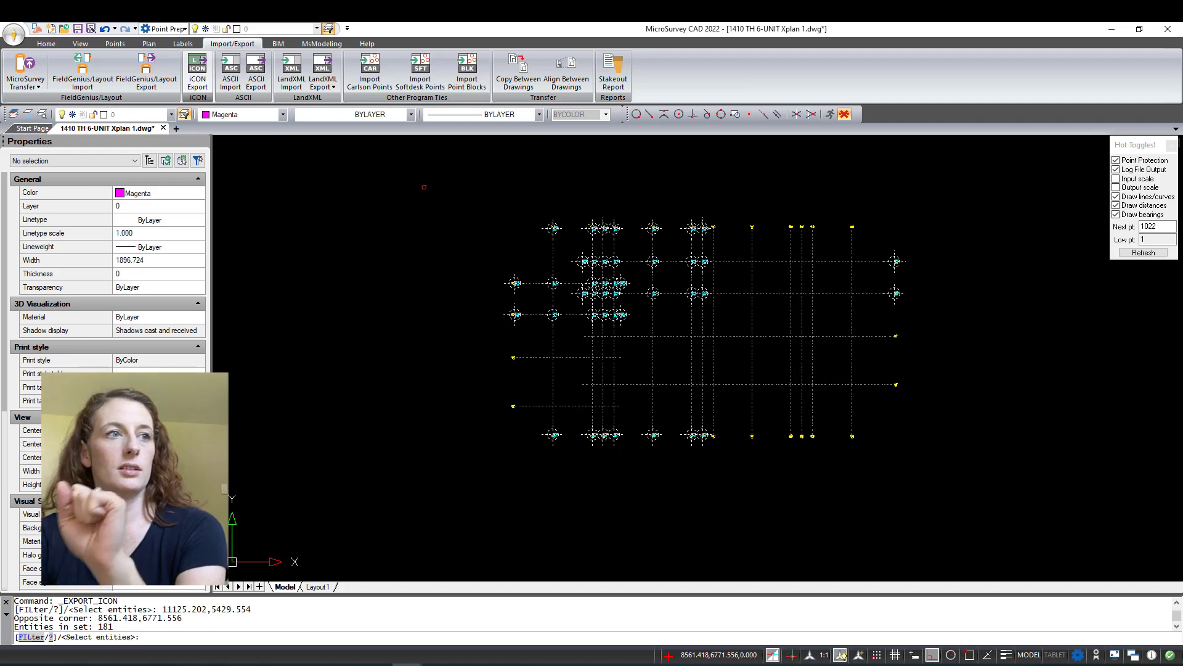
{"action": "key", "text": "Return"}
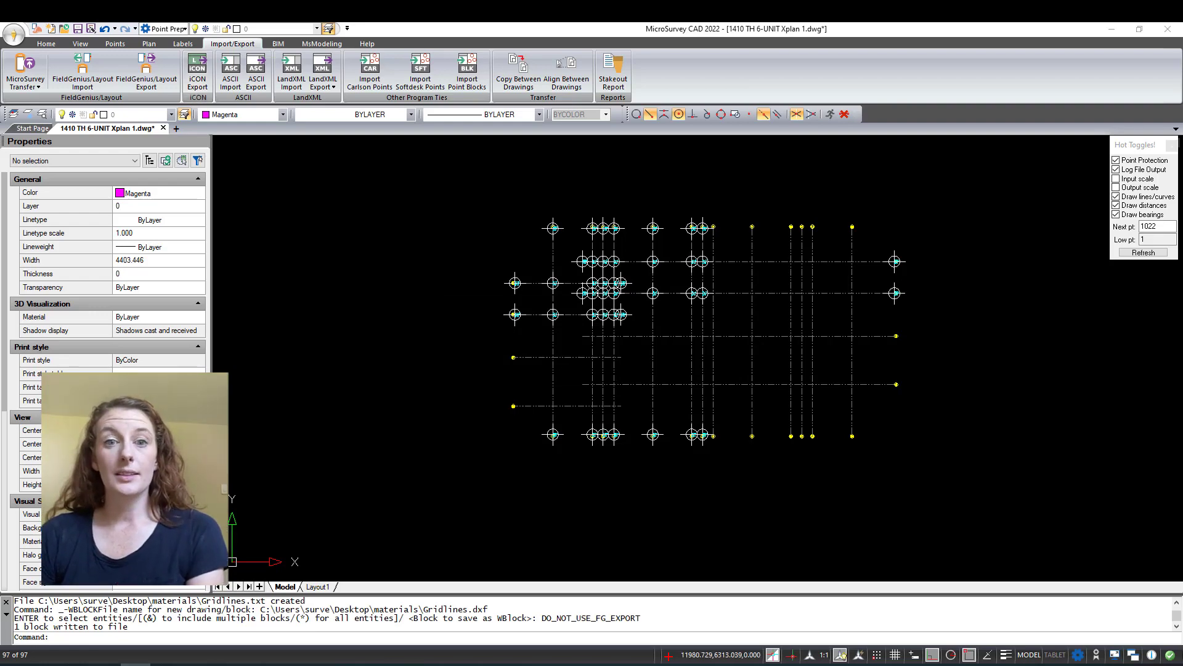
Switch to File Explorer's materials folder, select the exported Gridlines.dxf and Gridlines.txt files, and open Gridlines.txt for review.
{"action": "left_click_drag", "start_coordinate": [1180, 25], "coordinate": [774, 22]}
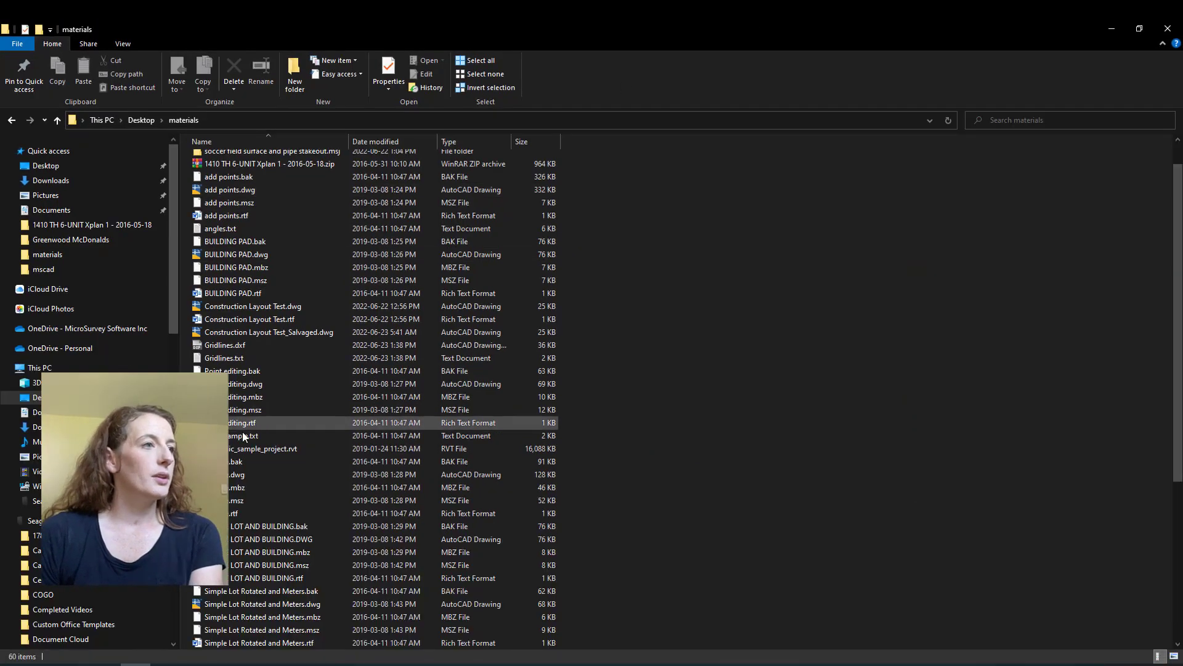
{"action": "left_click", "coordinate": [239, 347]}
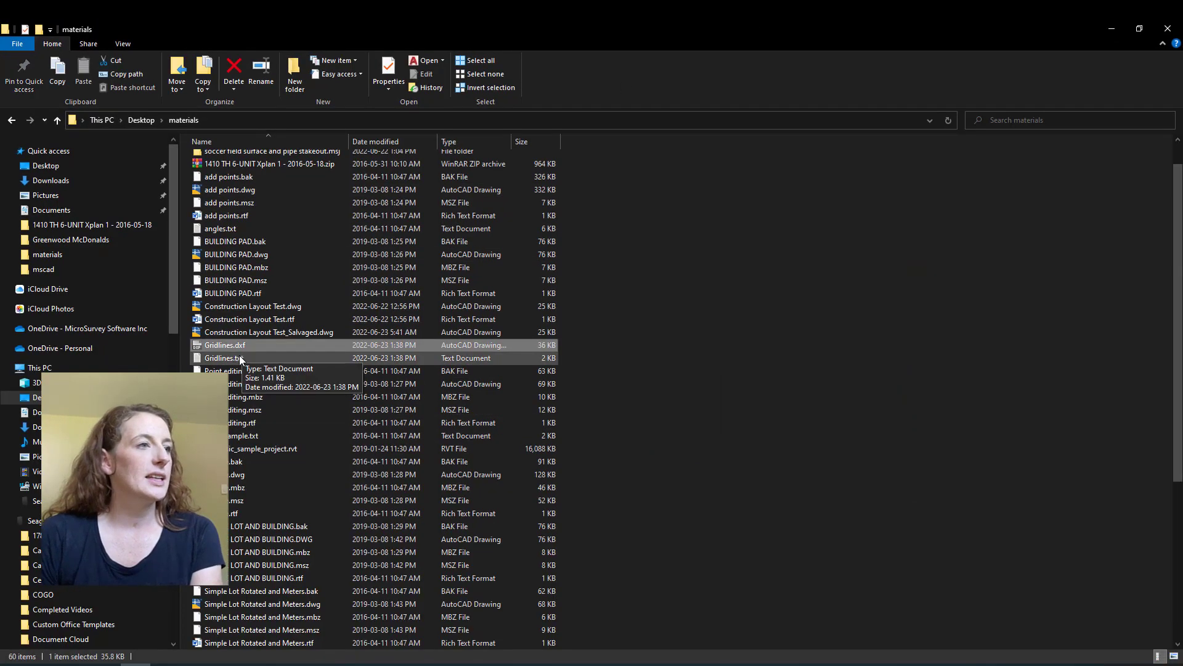
{"action": "left_click", "coordinate": [254, 359], "text": "ctrl"}
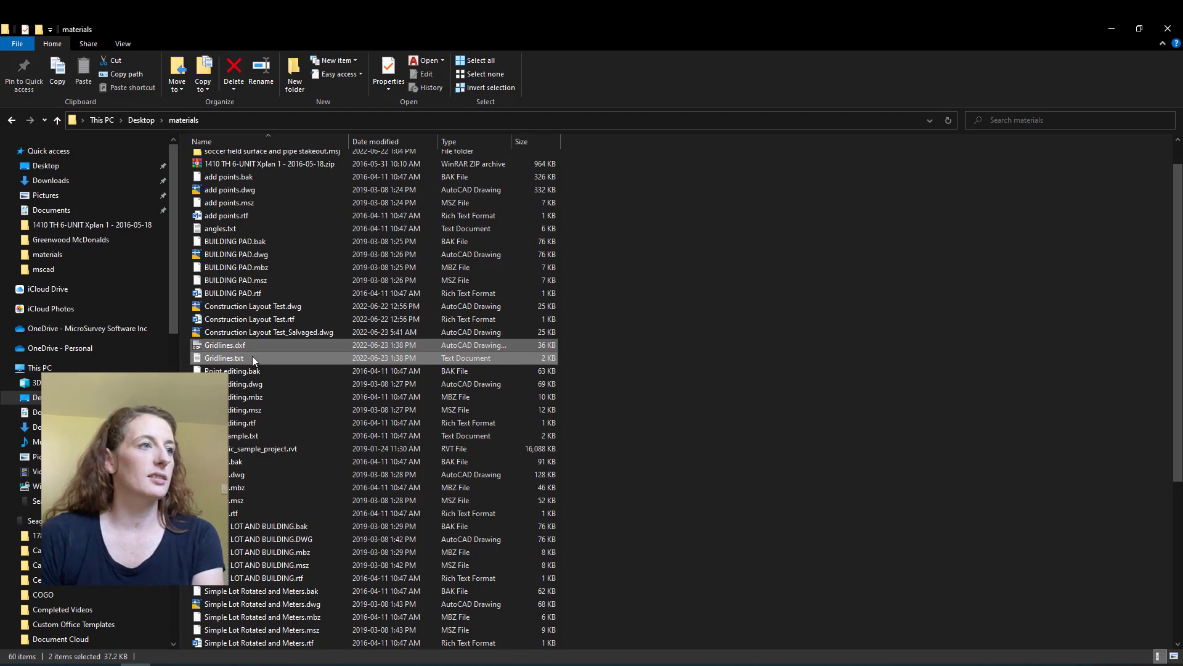
{"action": "double_click", "coordinate": [252, 357]}
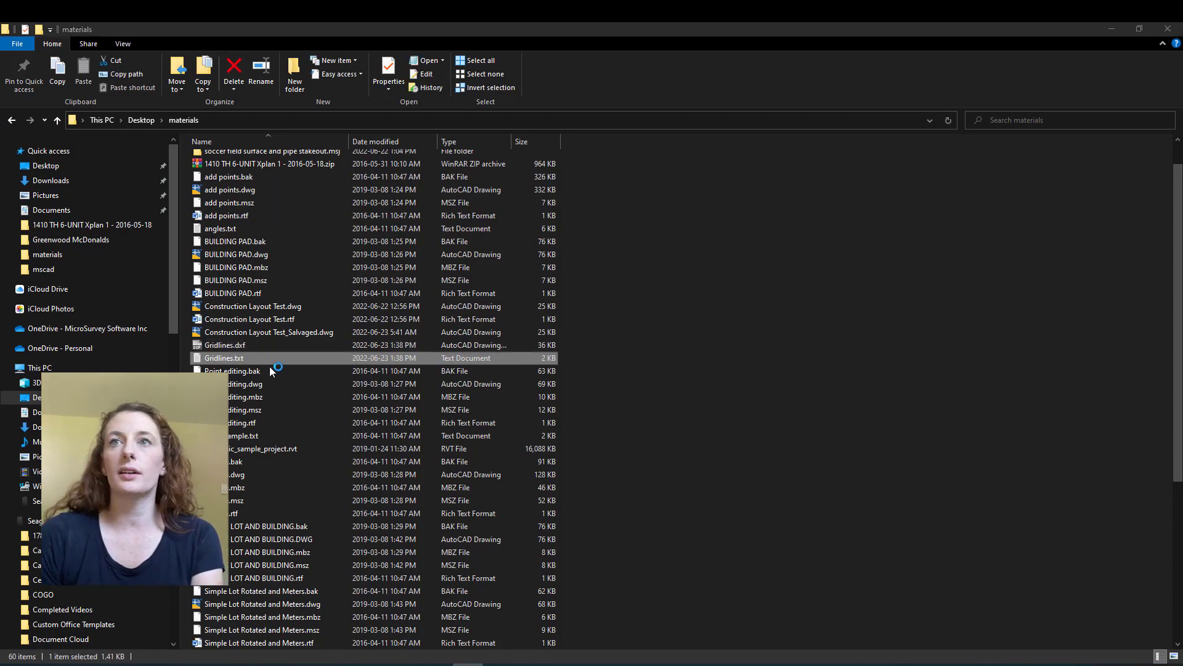